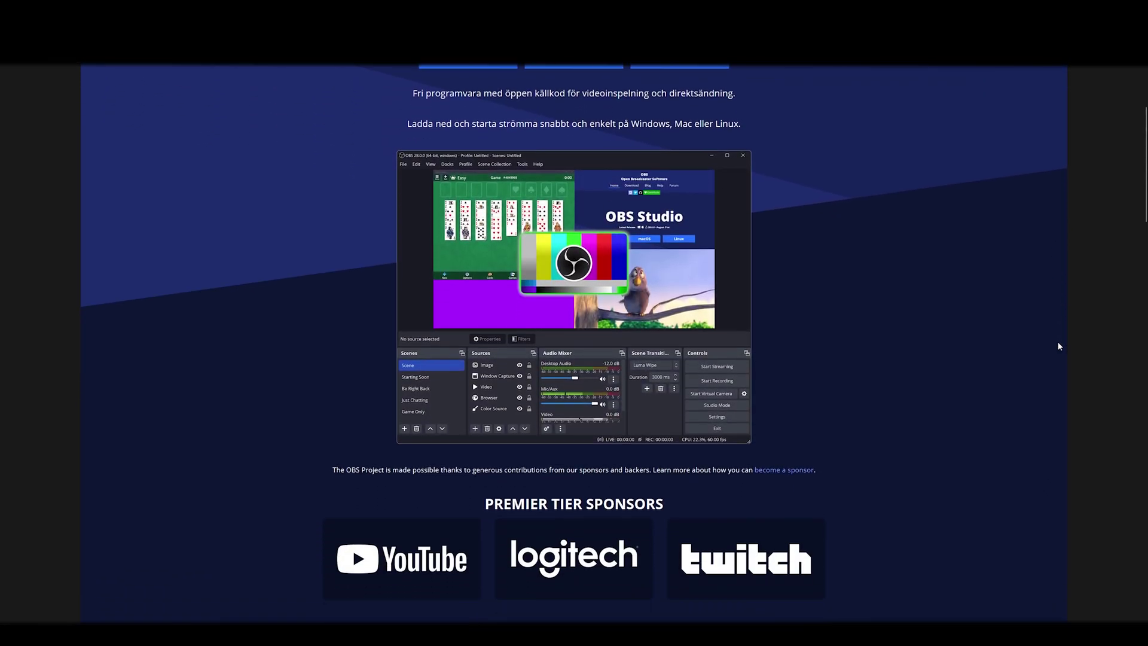
- Scroll back up to the OBS Studio header with the 32.0.2 download buttons
scroll(1059, 346, "up", 6)
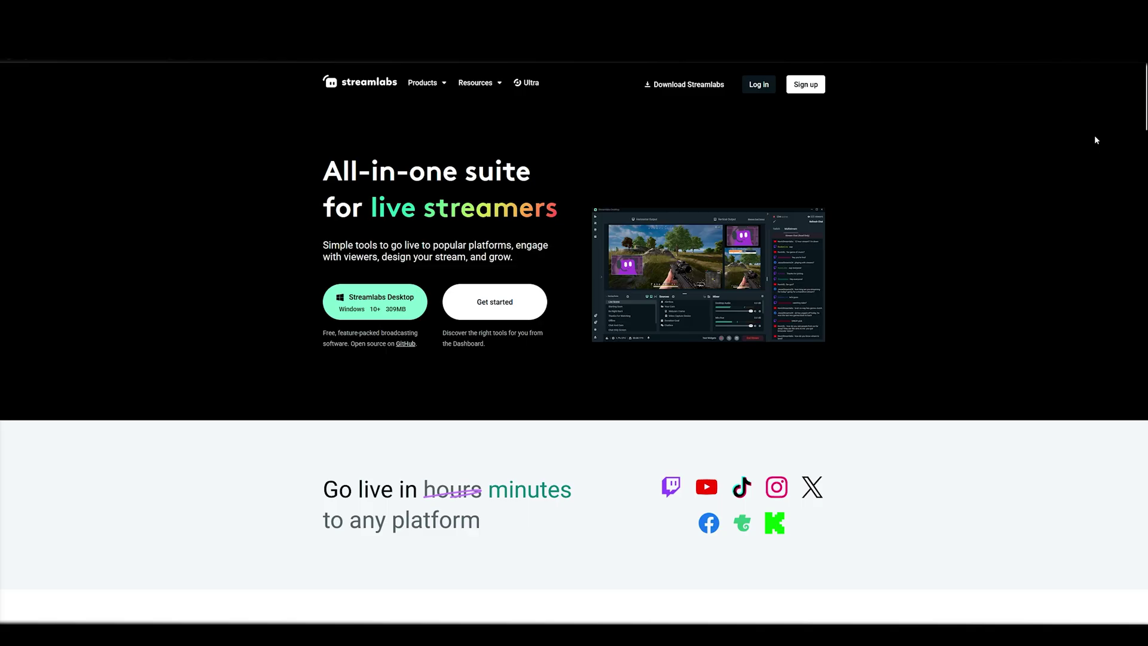
- Scroll down the Streamlabs homepage past the tool cards and Multistream section
scroll(1098, 141, "down", 8)
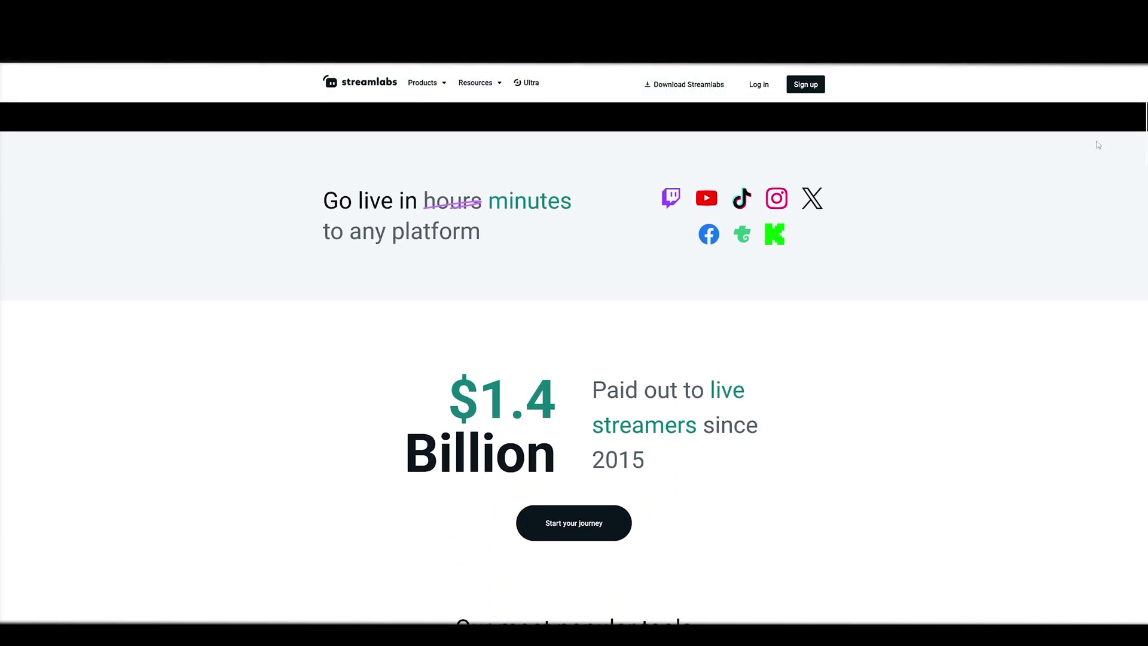
scroll(1098, 145, "down", 10)
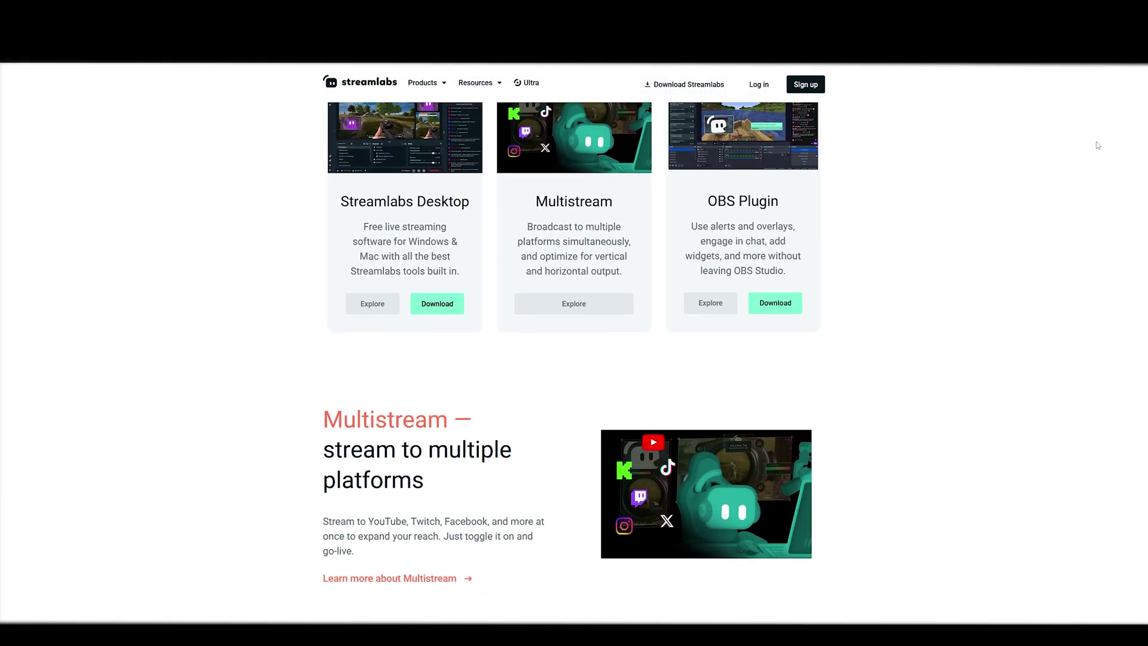
scroll(1098, 144, "down", 9)
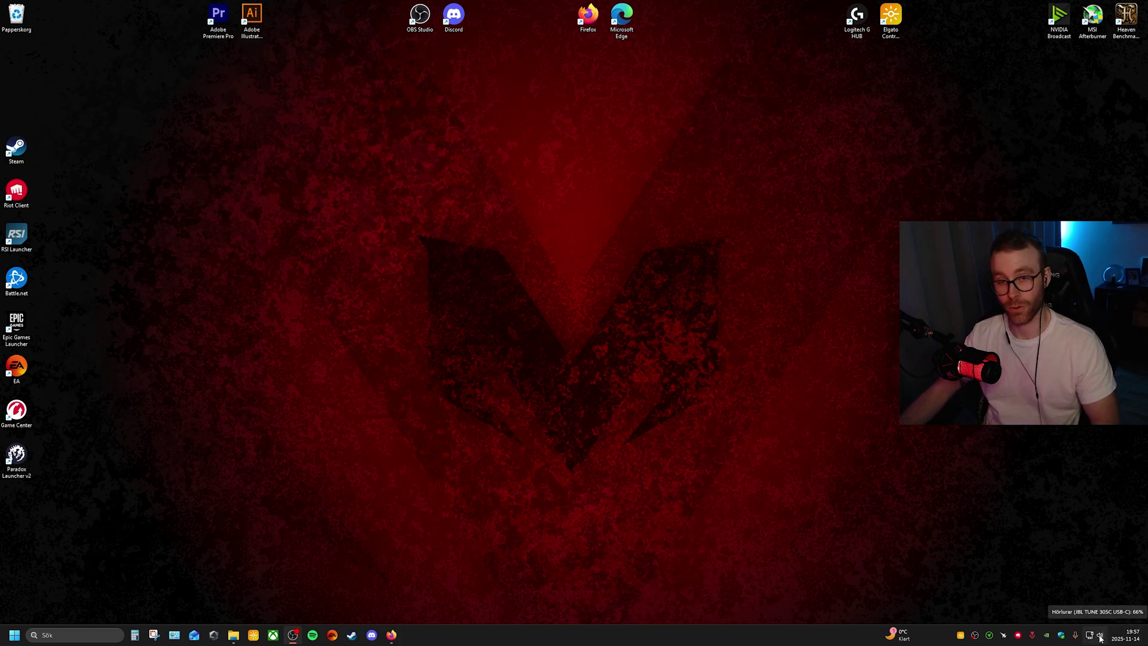
- Open Windows Sound settings and review the headphone output and HyperX Quadcast input
right_click(1101, 638)
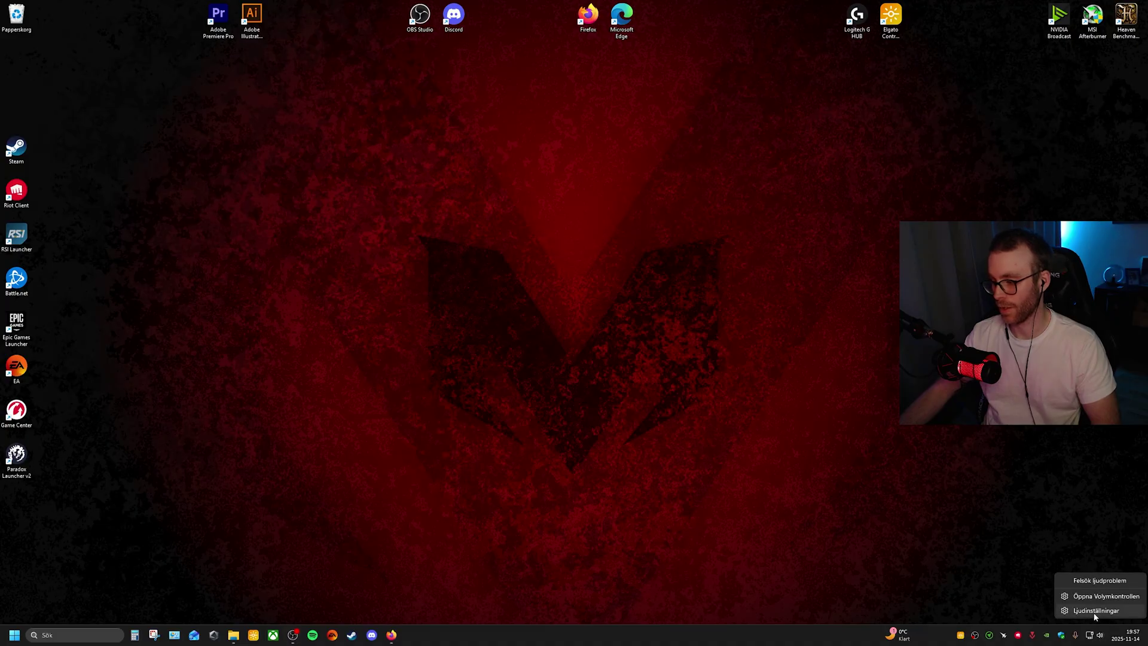
left_click(1096, 610)
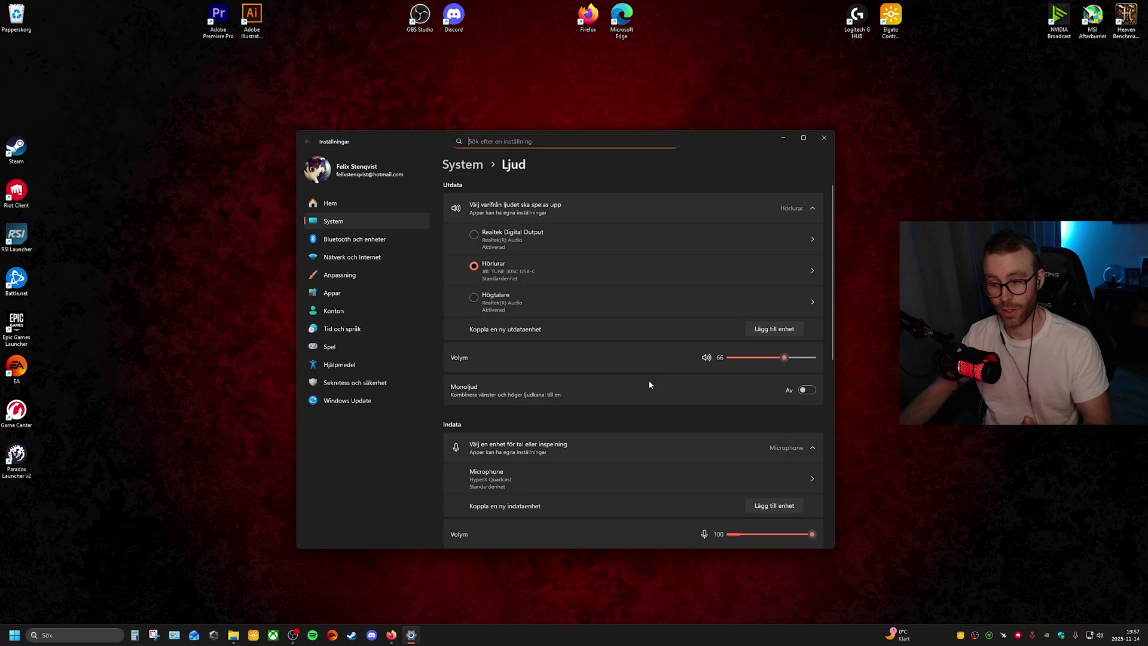
scroll(616, 378, "down", 3)
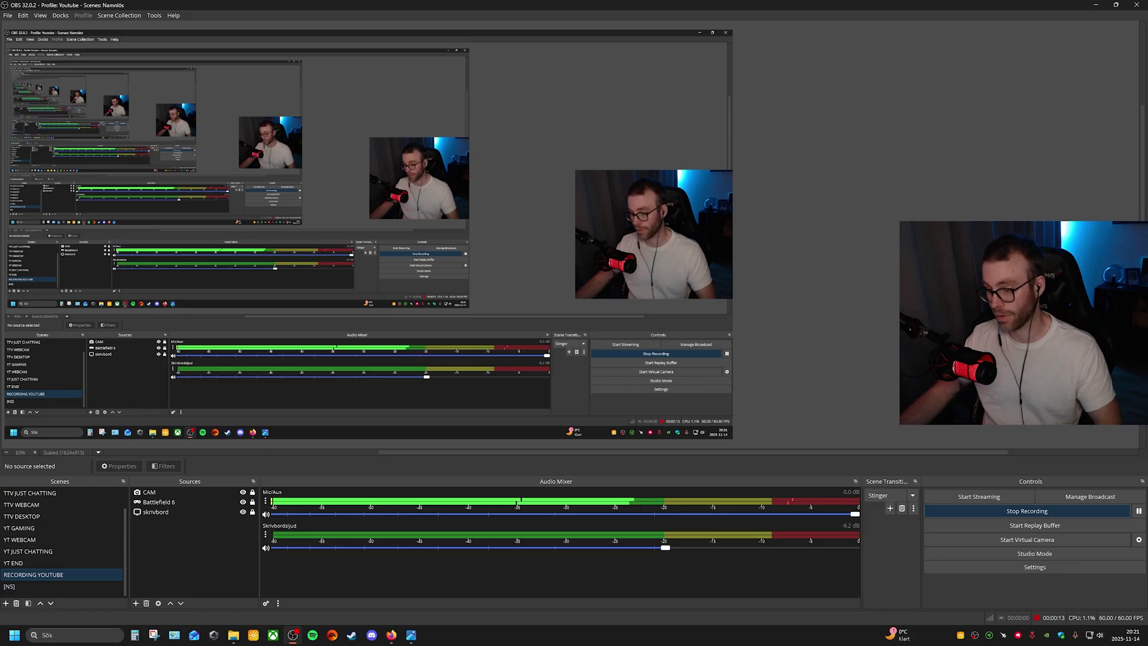
- Open OBS Settings on the Audio page to check the HyperX Quadcast Mic/Aux device
left_click(1035, 566)
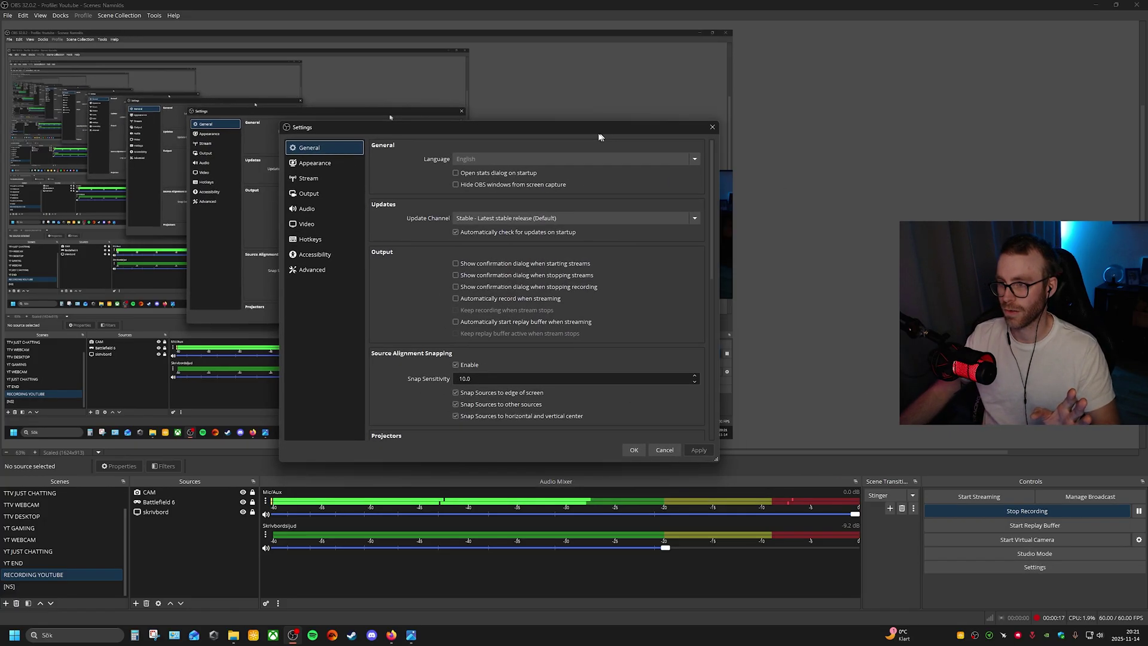
left_click_drag(601, 137, 434, 91)
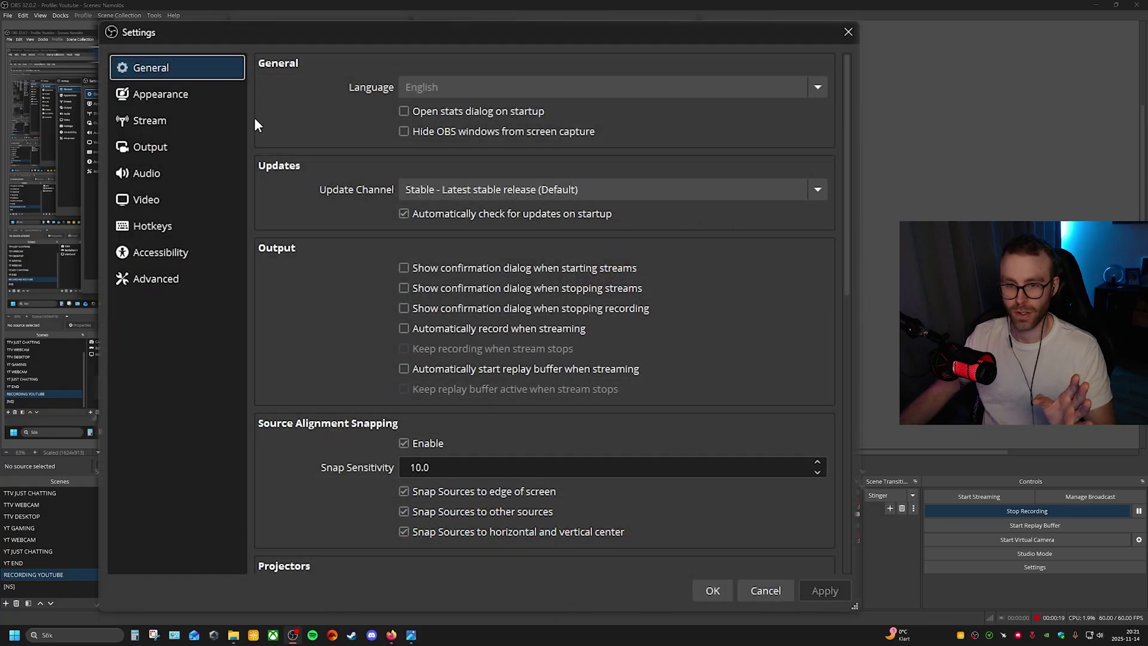
left_click(180, 173)
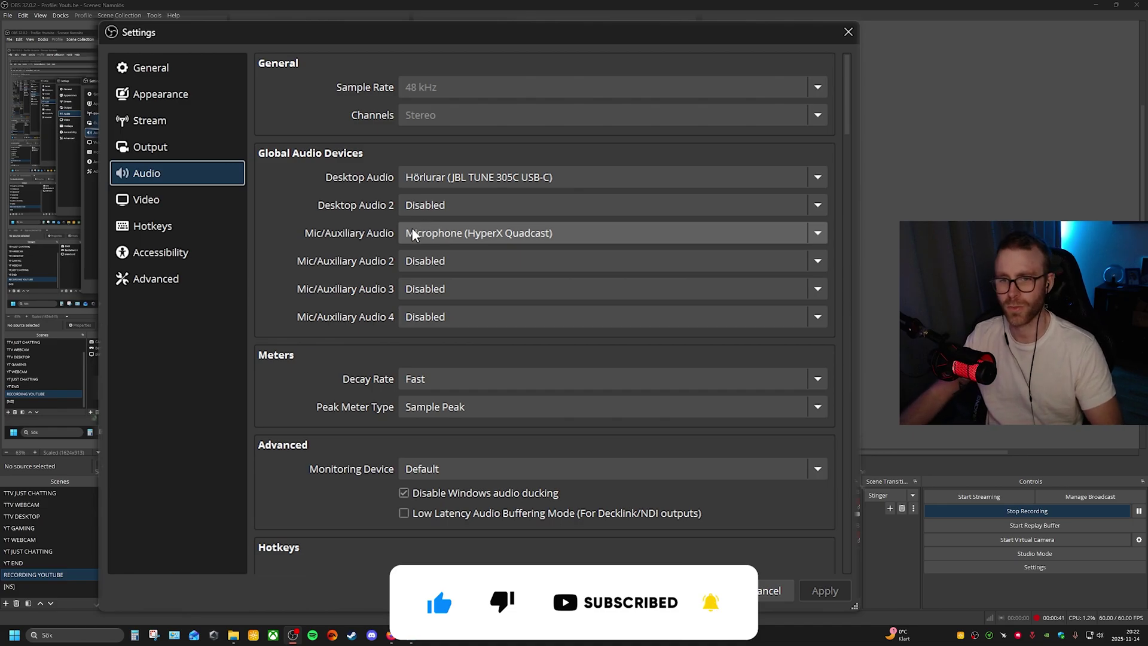
- Review Video resolution and the Output audio, recording and streaming tabs, then close Settings
left_click(167, 203)
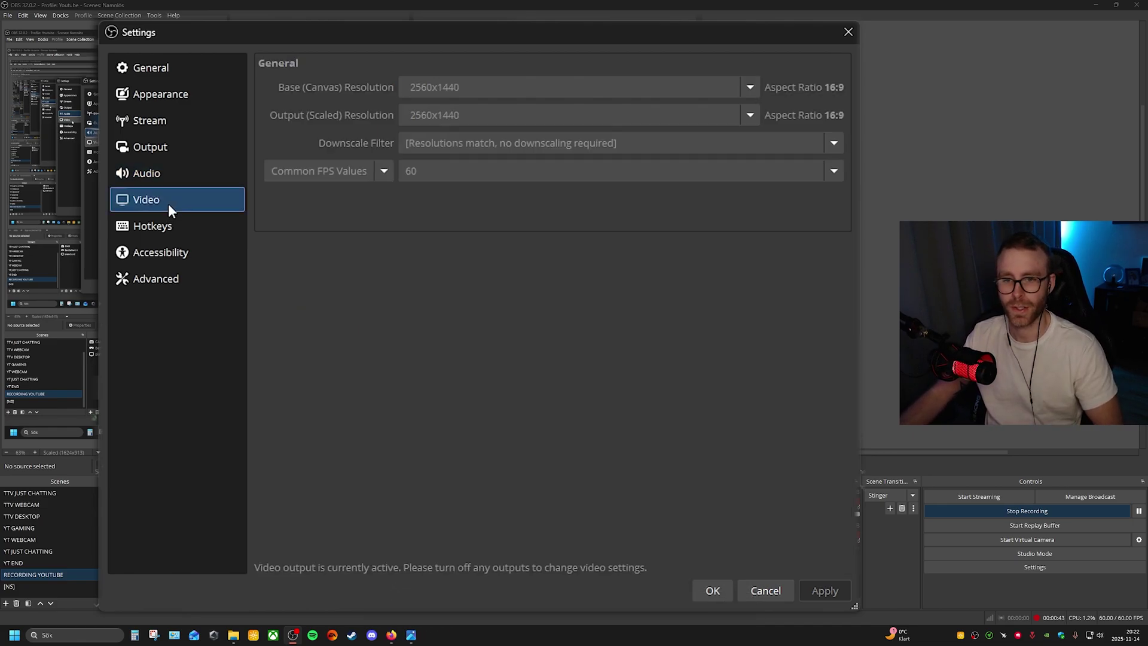
left_click(167, 154)
left_click(382, 89)
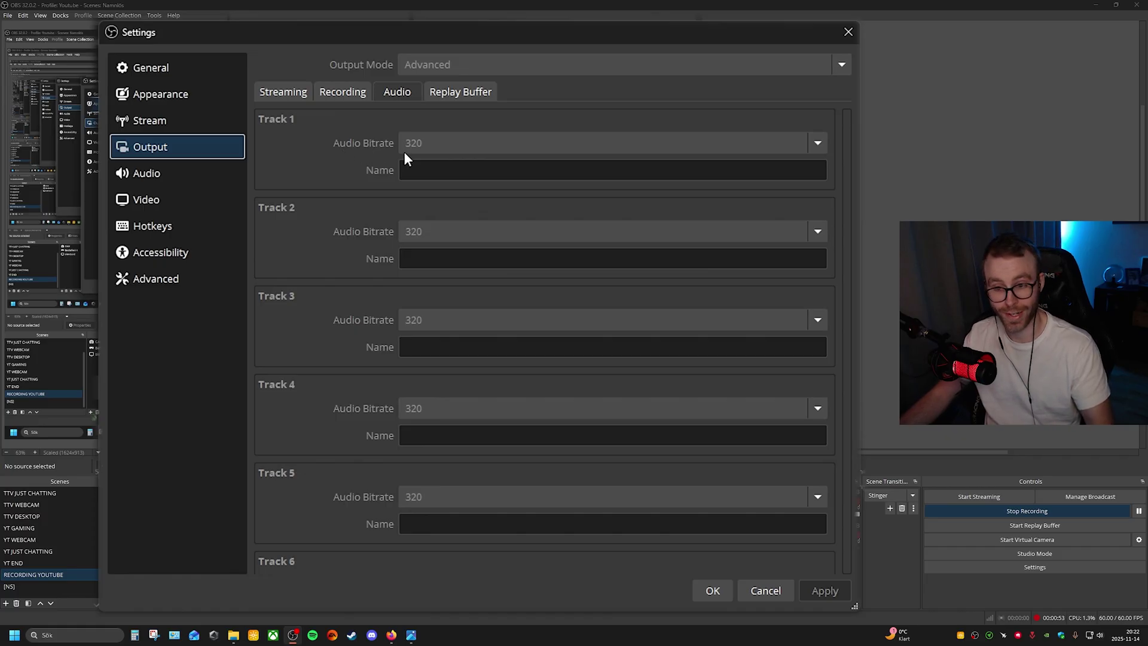
left_click(333, 95)
left_click(278, 90)
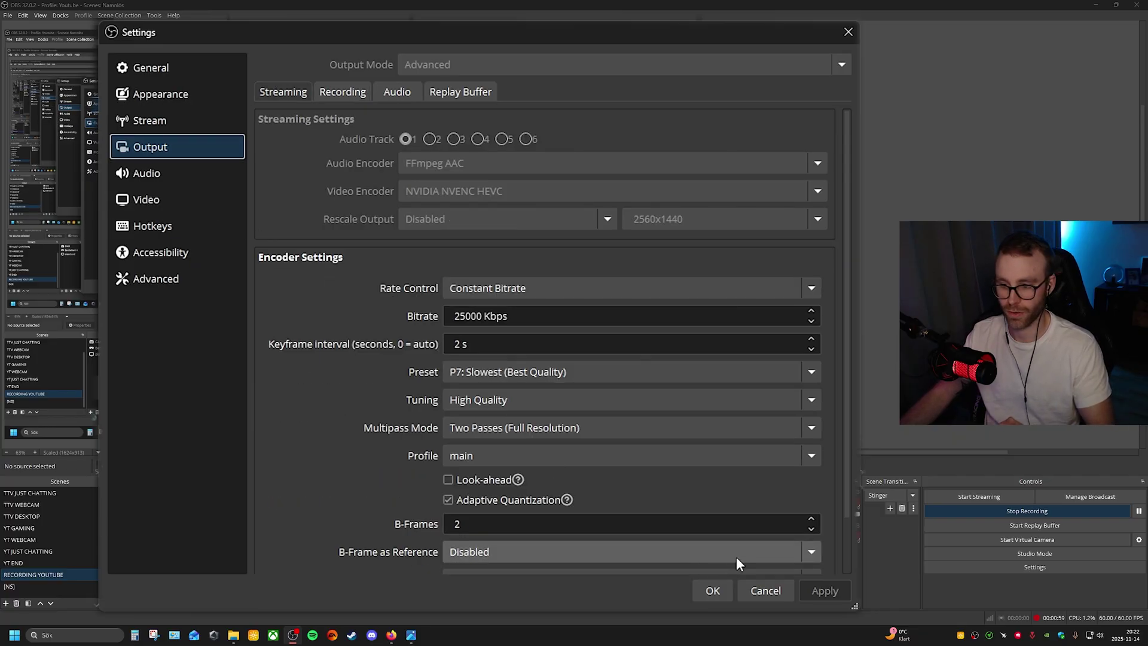
left_click(712, 591)
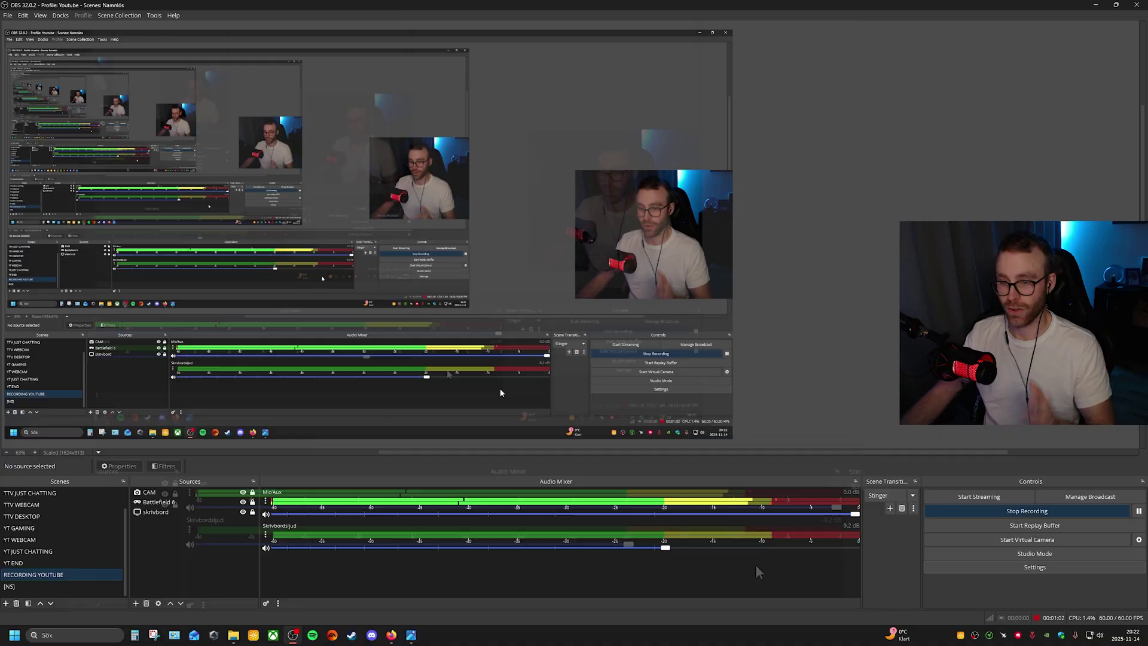
- Open the Filters window for the Mic/Aux source
left_click(265, 501)
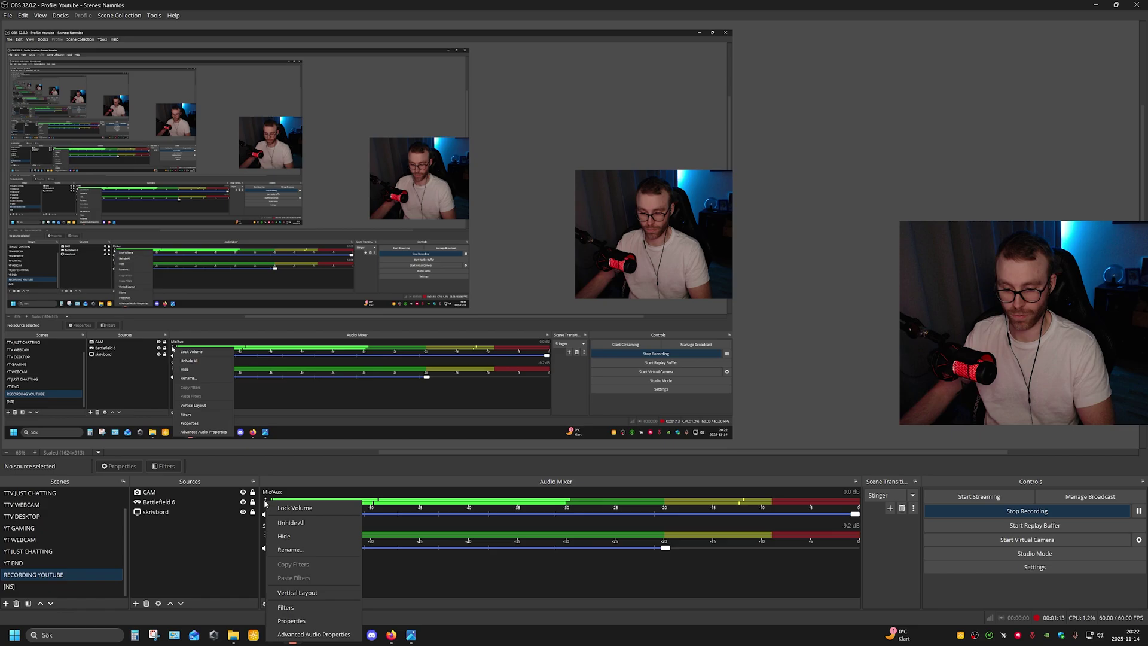
left_click(287, 608)
left_click_drag(525, 146, 329, 81)
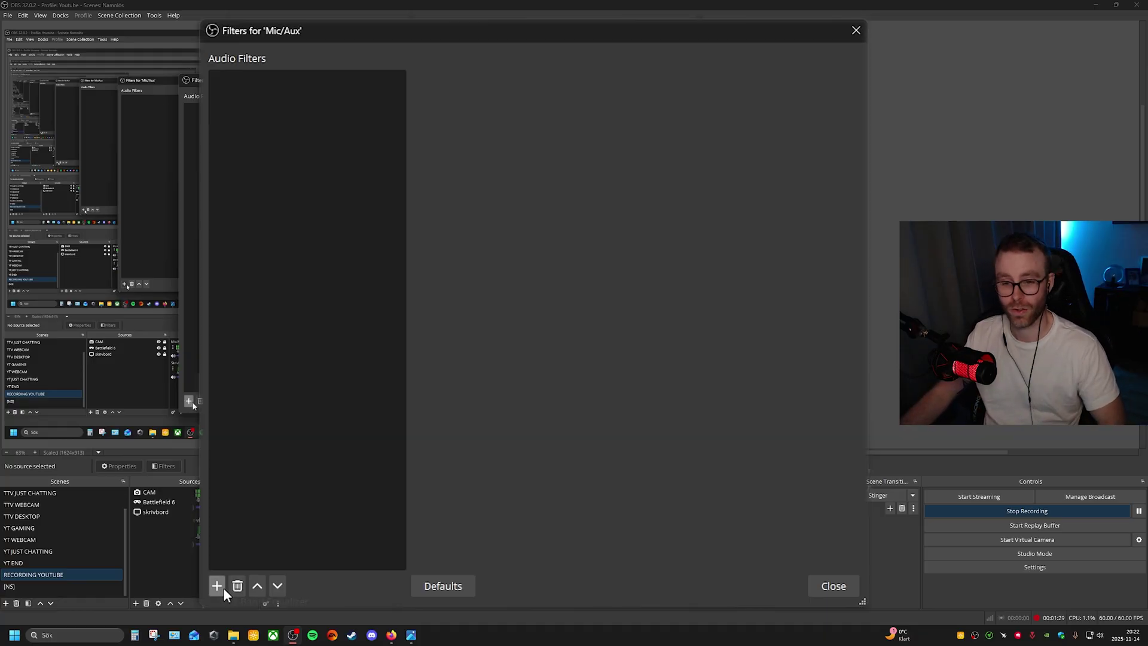
- Add a Noise Suppression filter using the RNNoise method
left_click(219, 587)
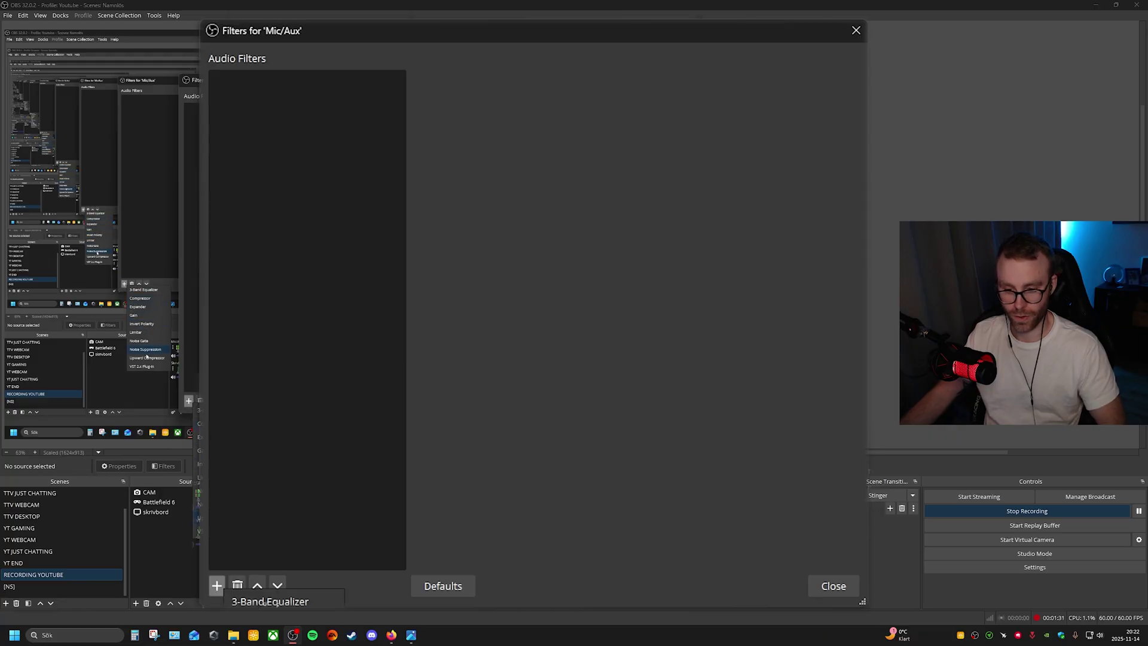
left_click(280, 645)
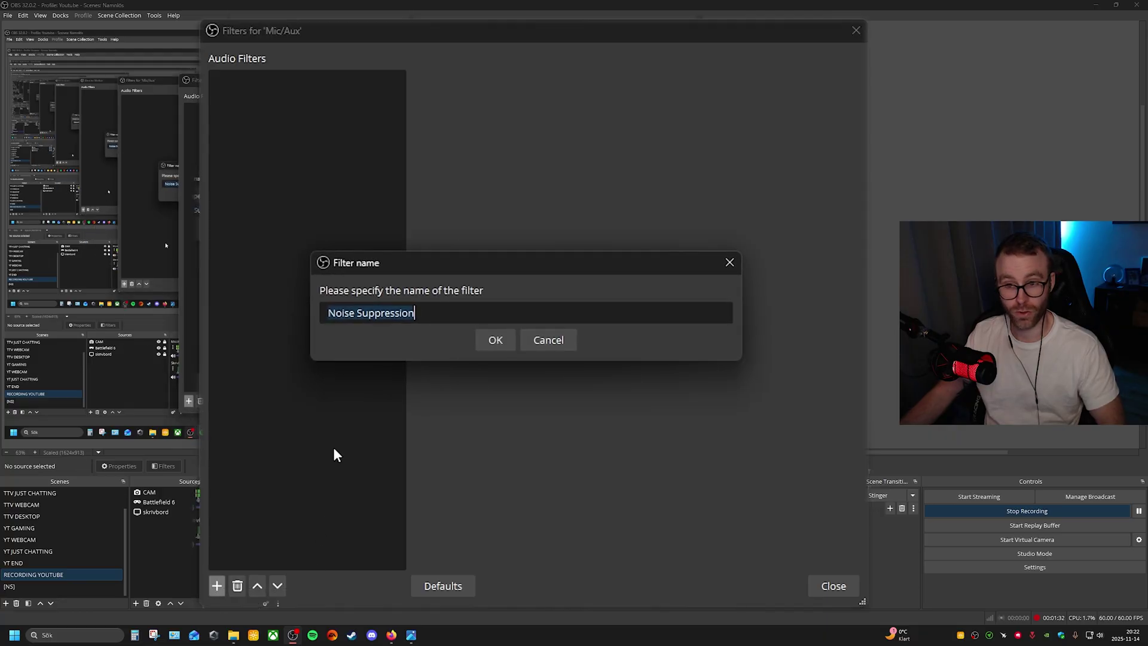
left_click(495, 341)
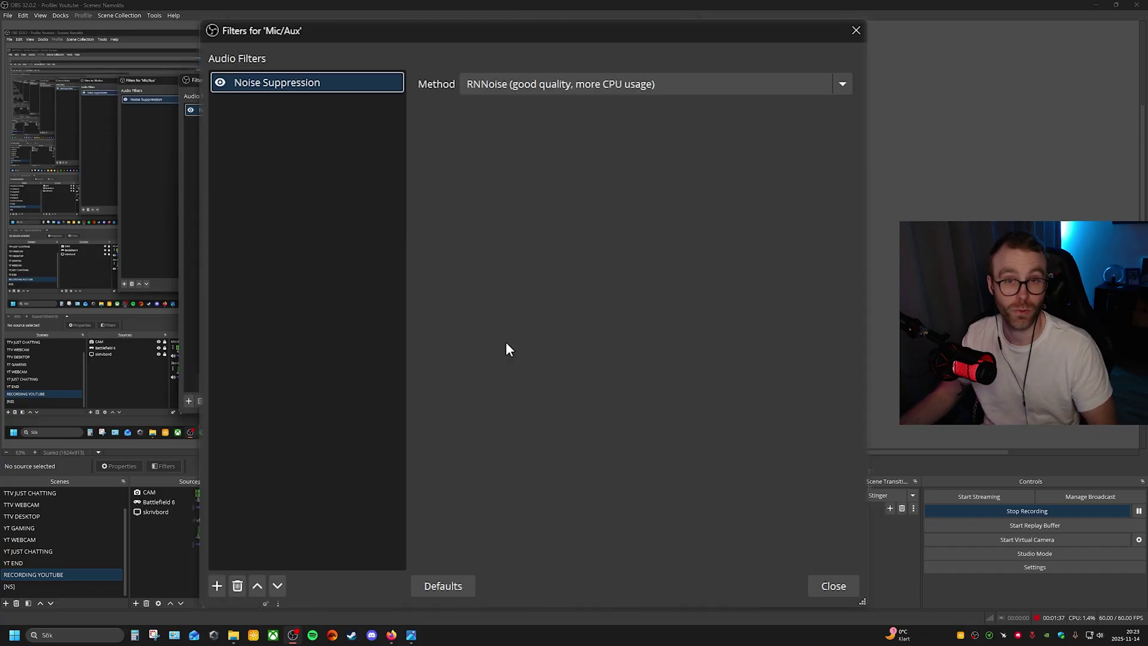
left_click(504, 85)
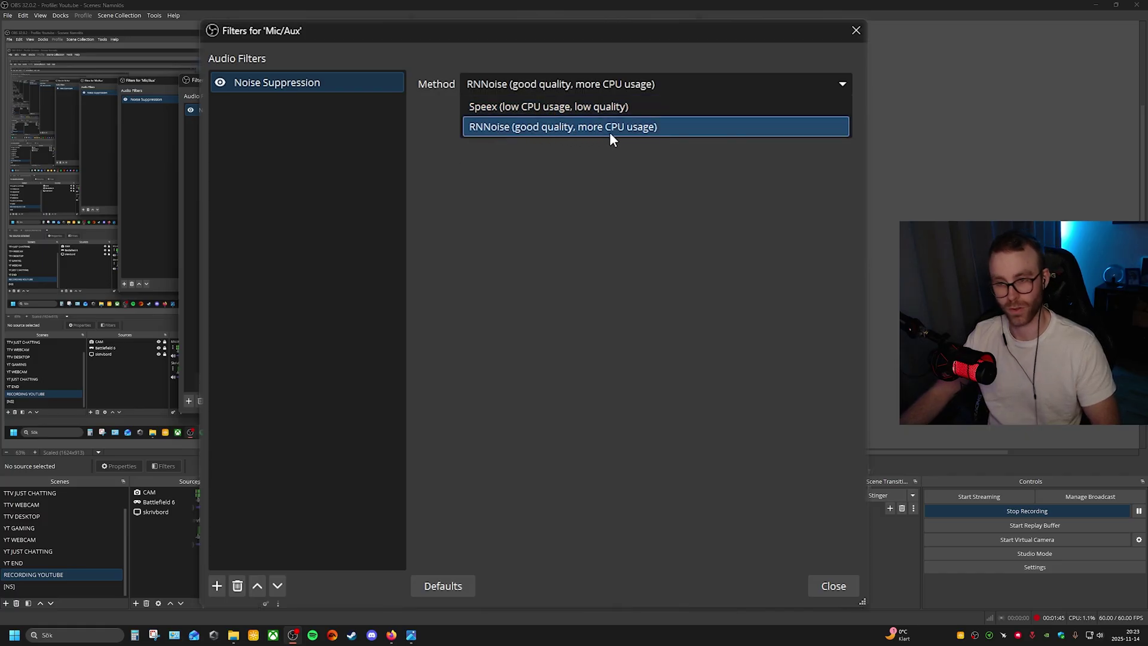
left_click(579, 128)
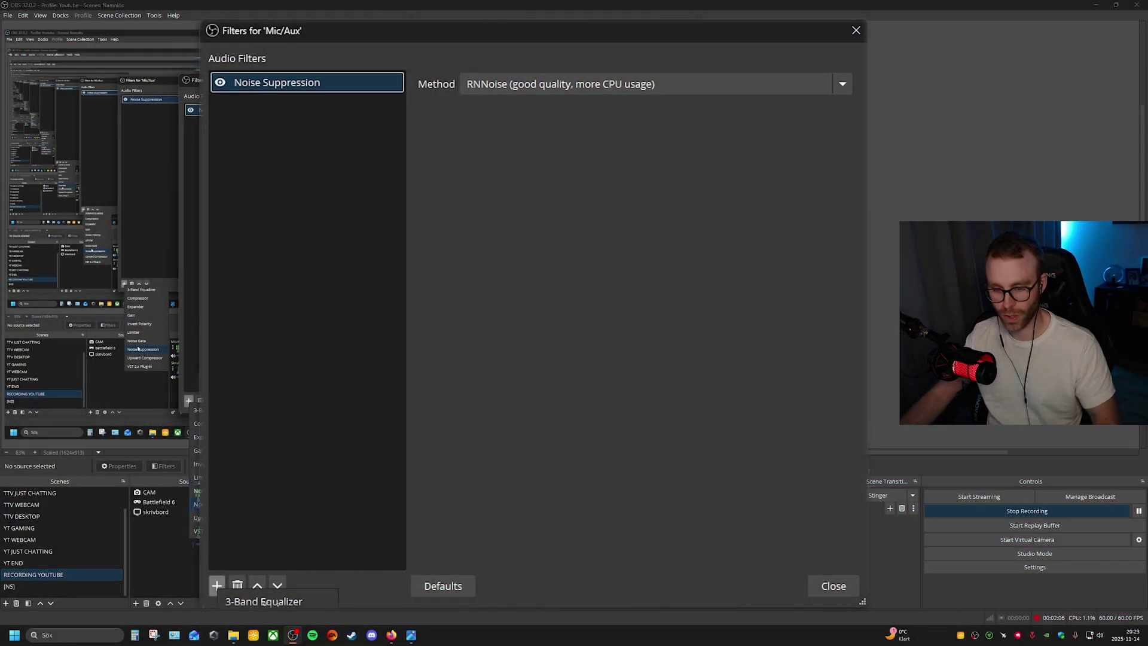
- Add a Noise Gate with a -35 dB close threshold and -33 dB open threshold
left_click(264, 645)
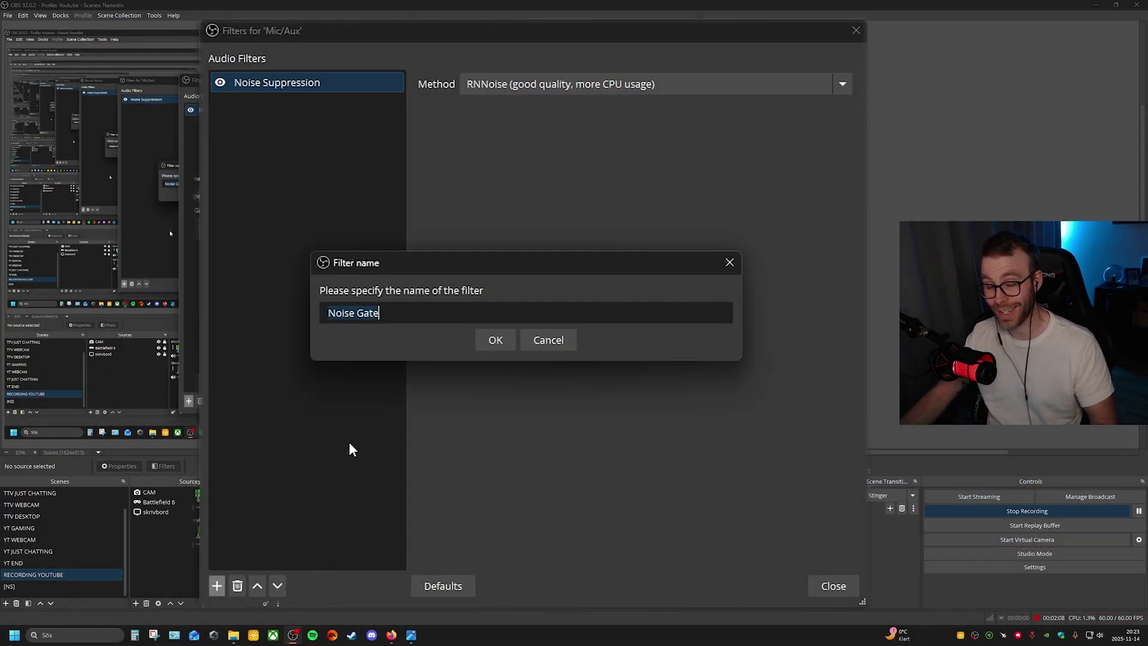
left_click(495, 340)
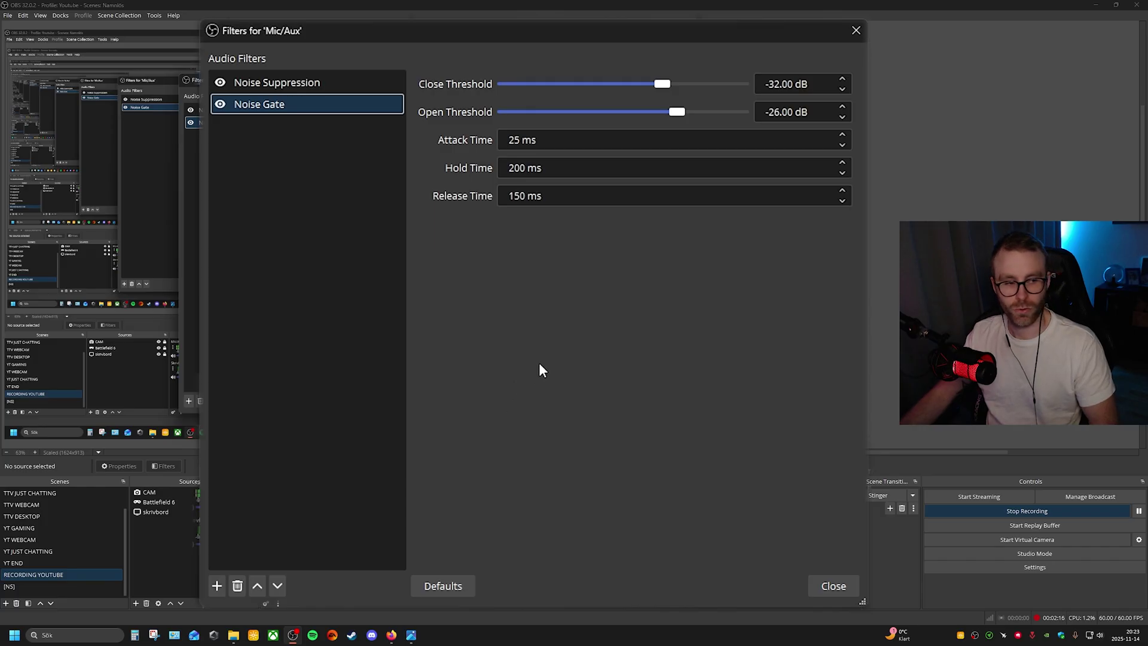
left_click_drag(661, 87, 656, 91)
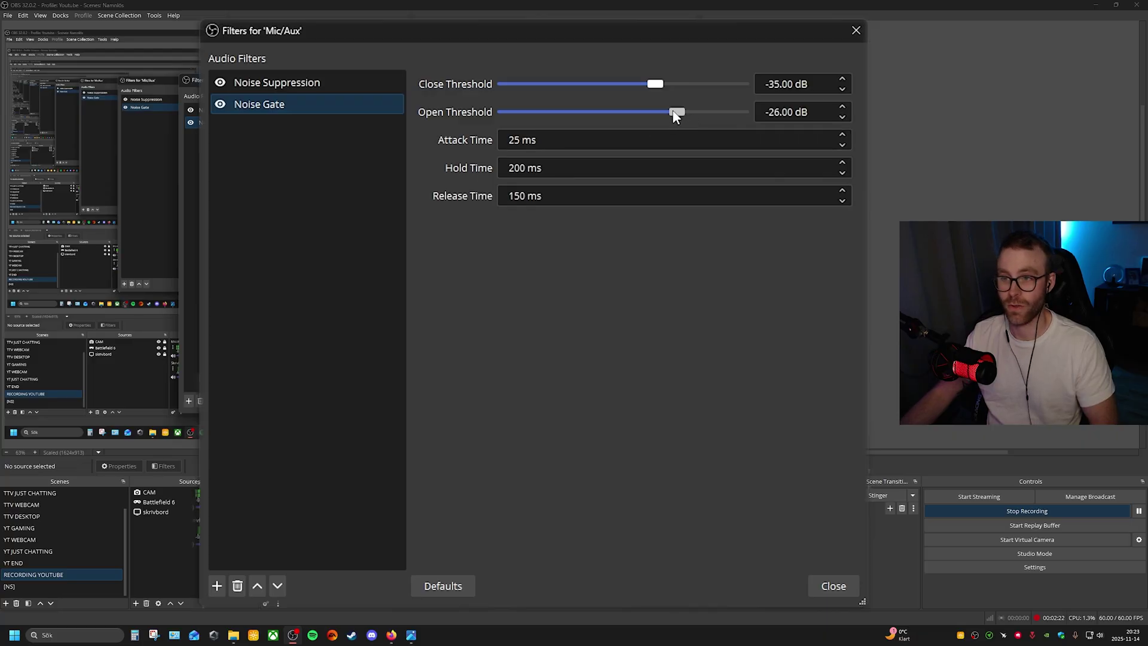
left_click_drag(676, 112, 657, 115)
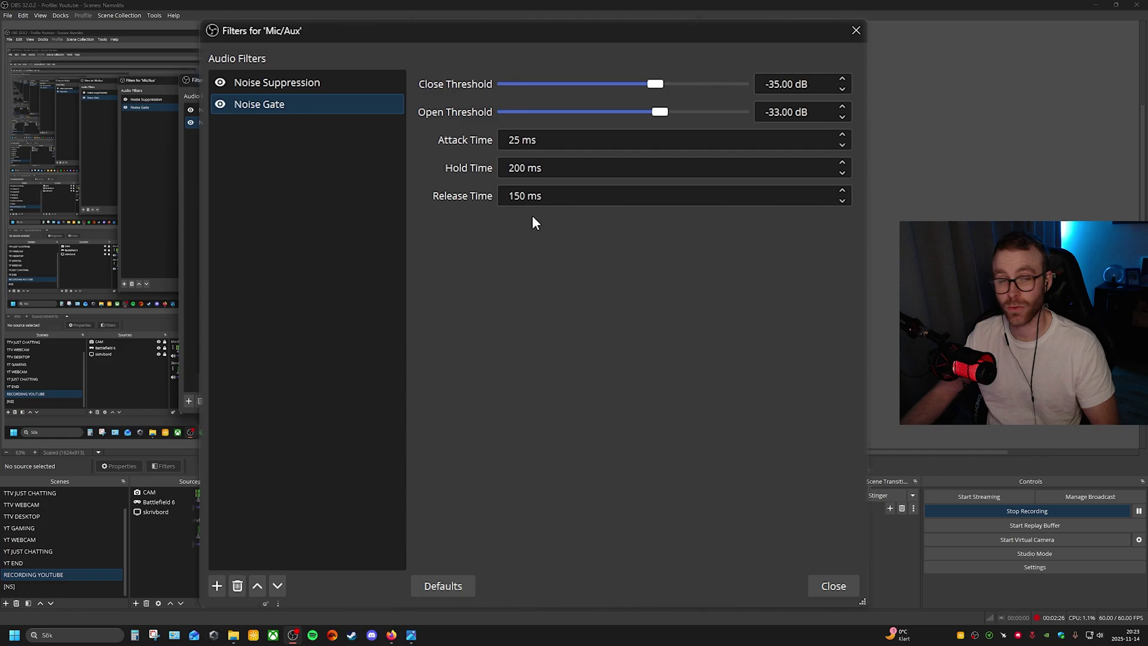
- Turn off the Noise Gate filter
key("Escape")
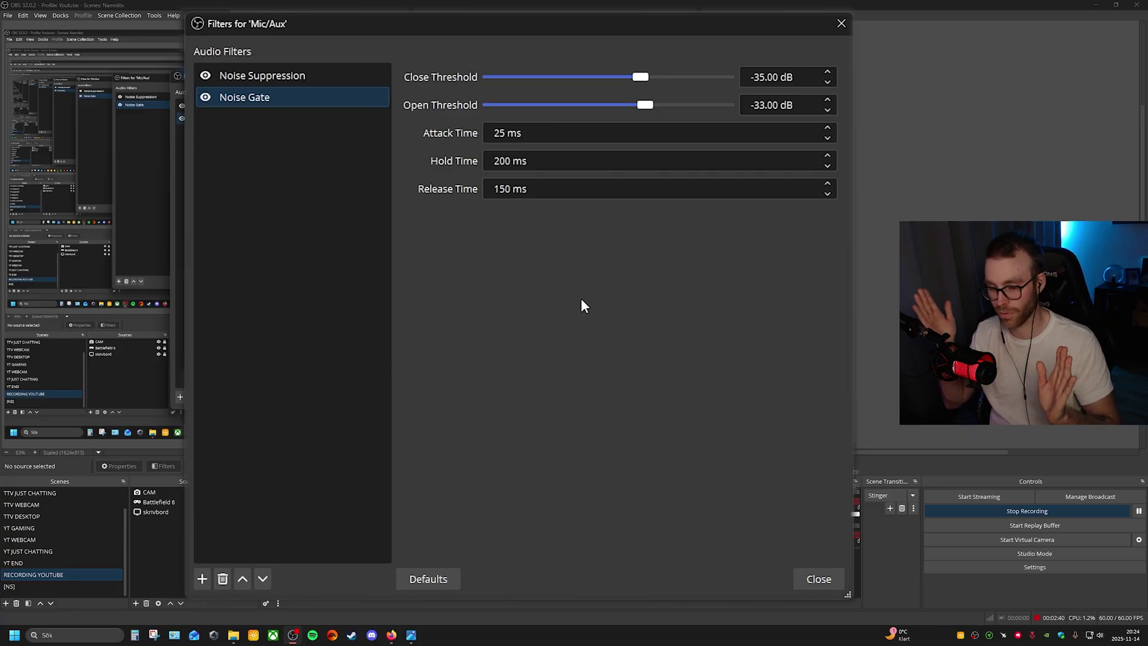
left_click(206, 97)
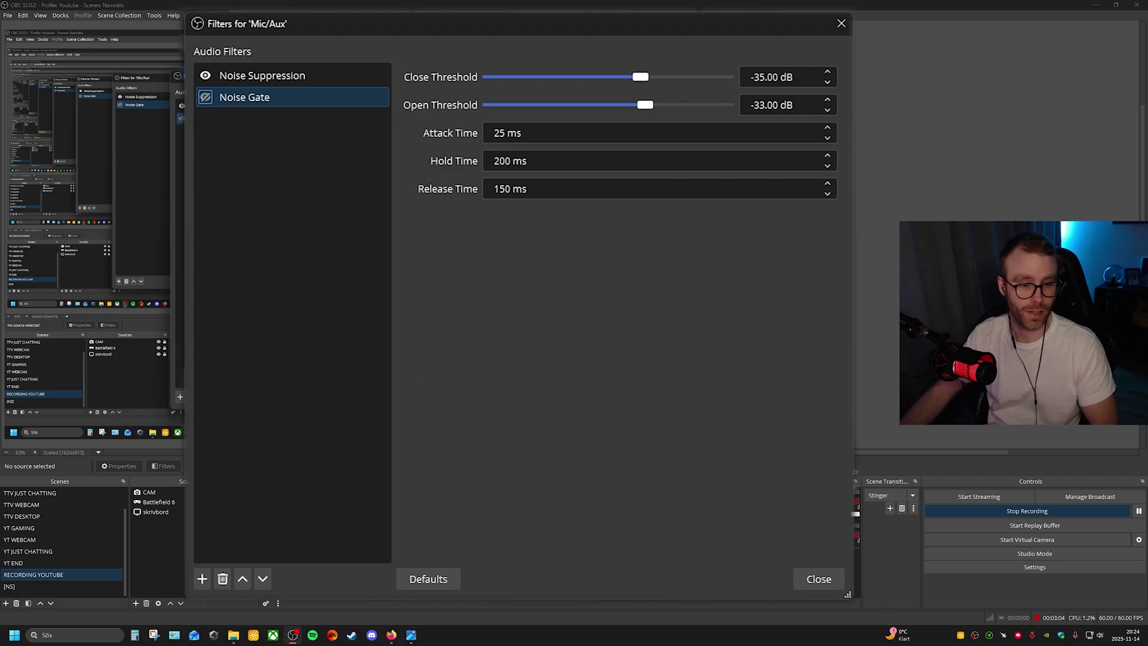
key("alt+Tab")
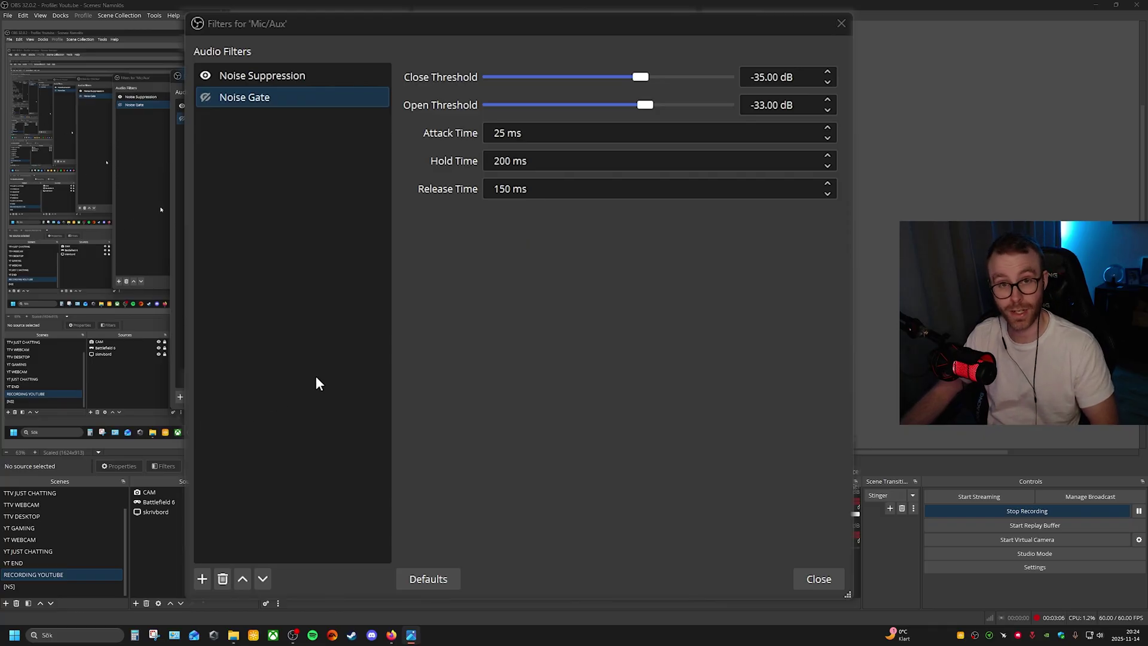
- Add a 3-Band Equalizer filter with its default name
left_click(203, 578)
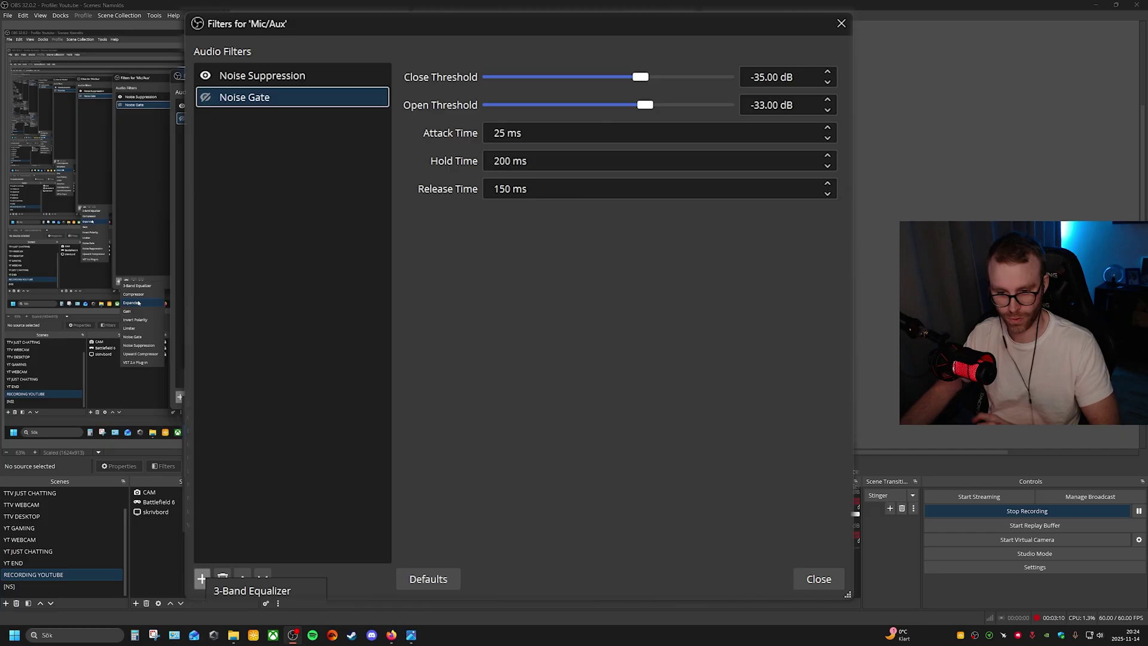
left_click(263, 593)
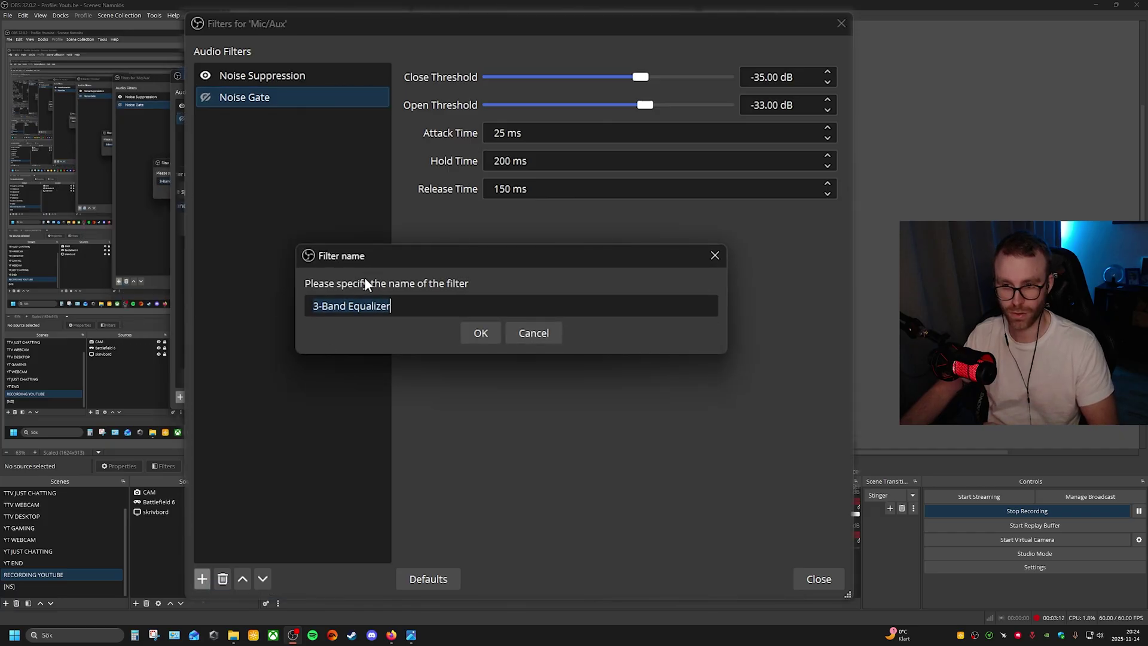
left_click(481, 333)
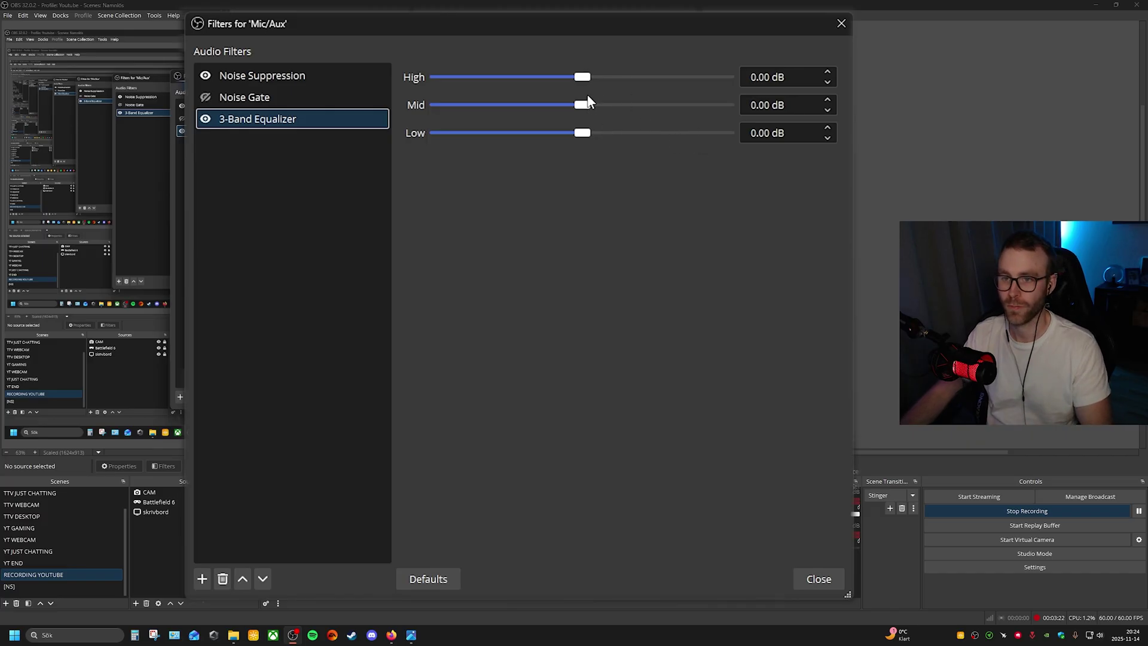
- Set the equalizer bands to High 2 dB, Mid -4 dB and Low 2 dB
left_click_drag(585, 77, 552, 104)
left_click(827, 110)
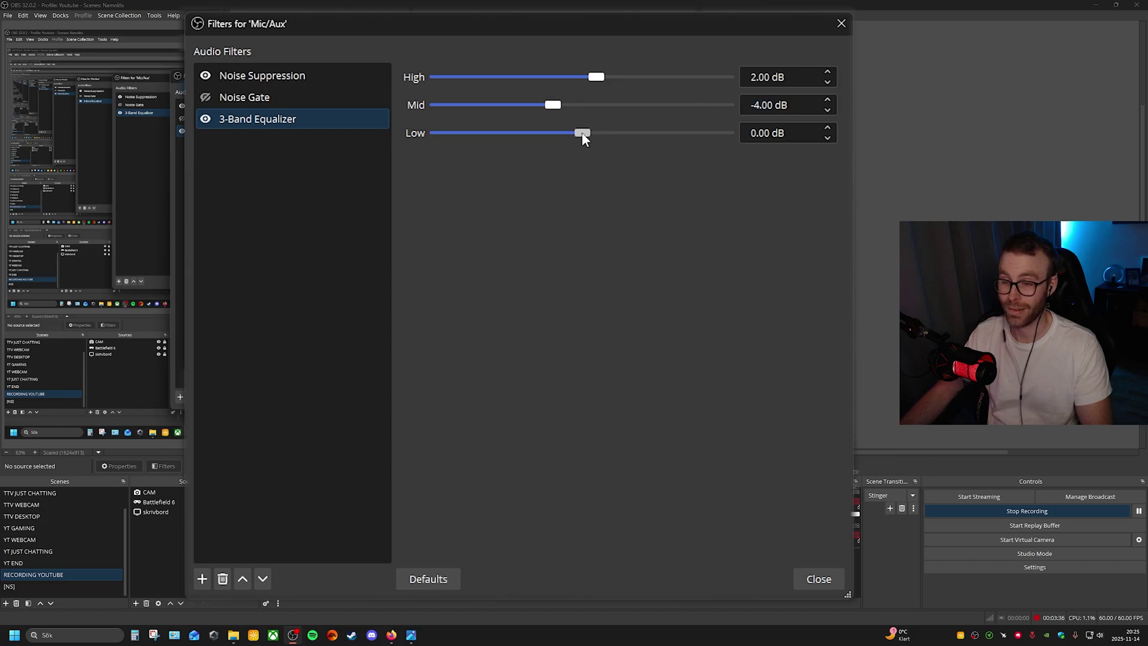
left_click_drag(583, 133, 595, 132)
left_click(827, 129)
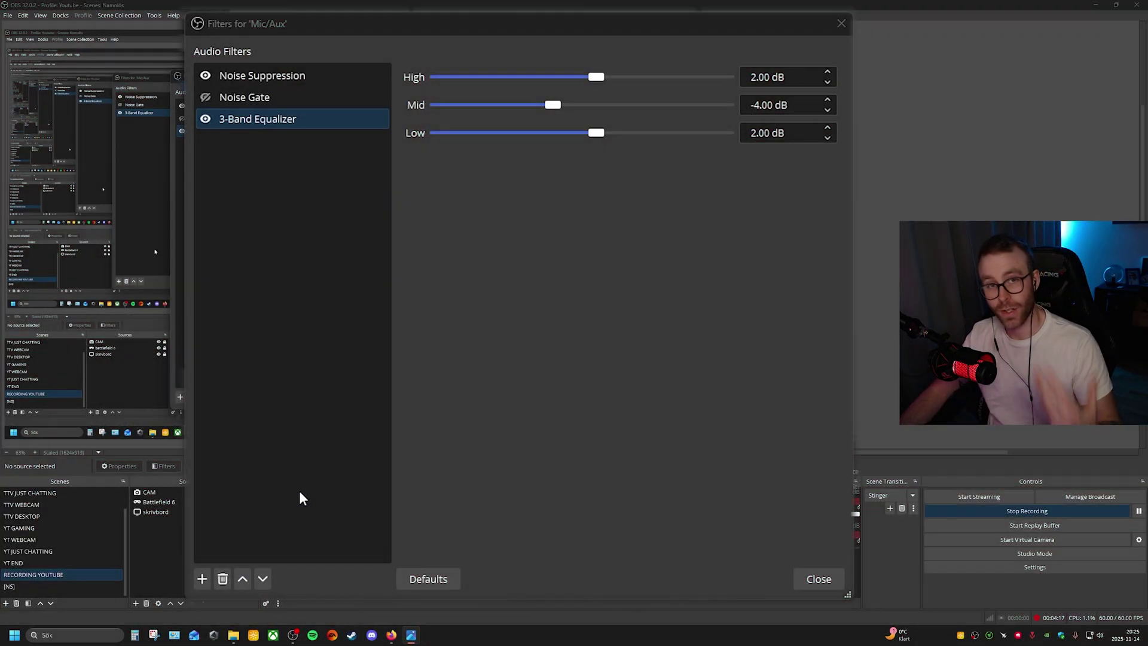
left_click(202, 579)
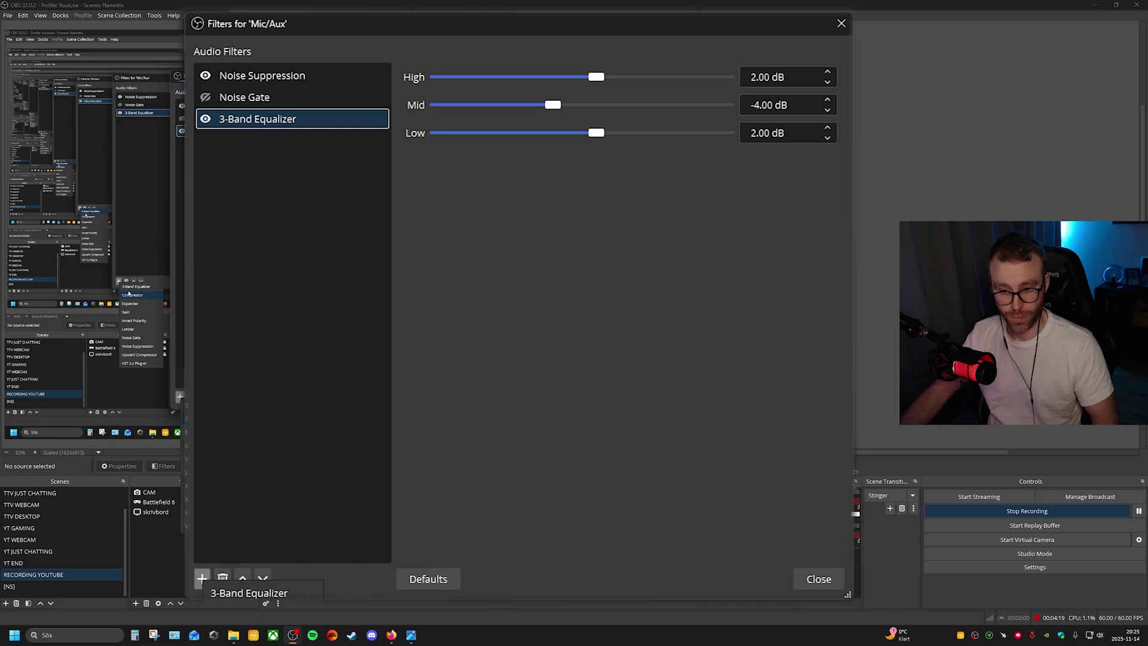
- Add an Expander filter and set its ratio to 4:1
left_click(239, 644)
left_click(481, 331)
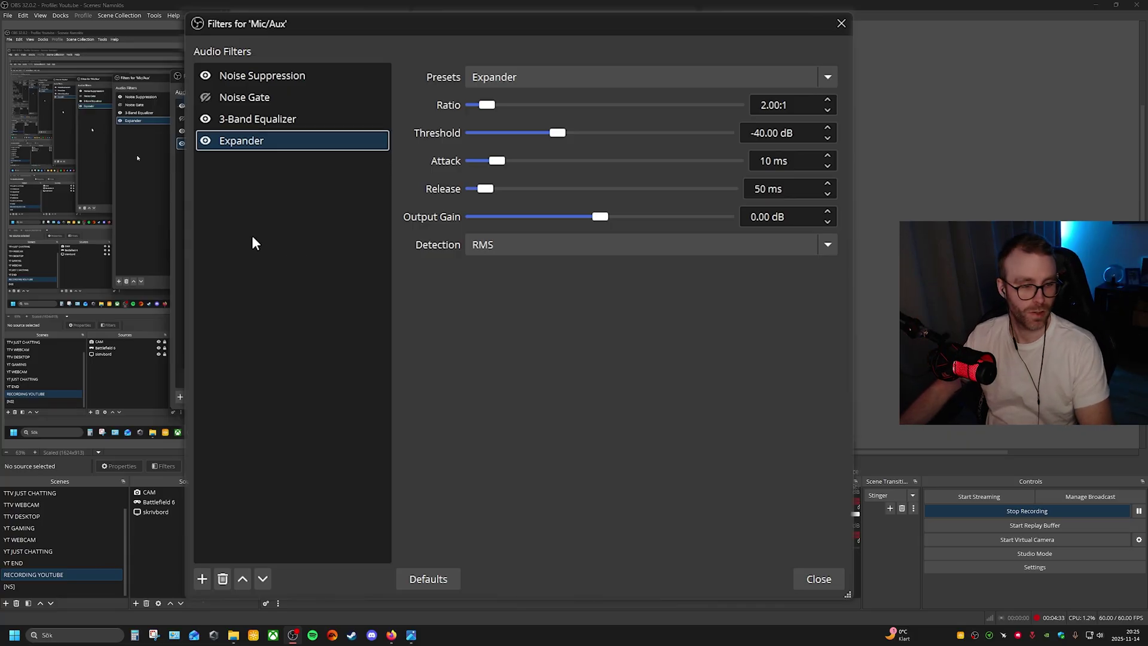
left_click_drag(486, 105, 515, 108)
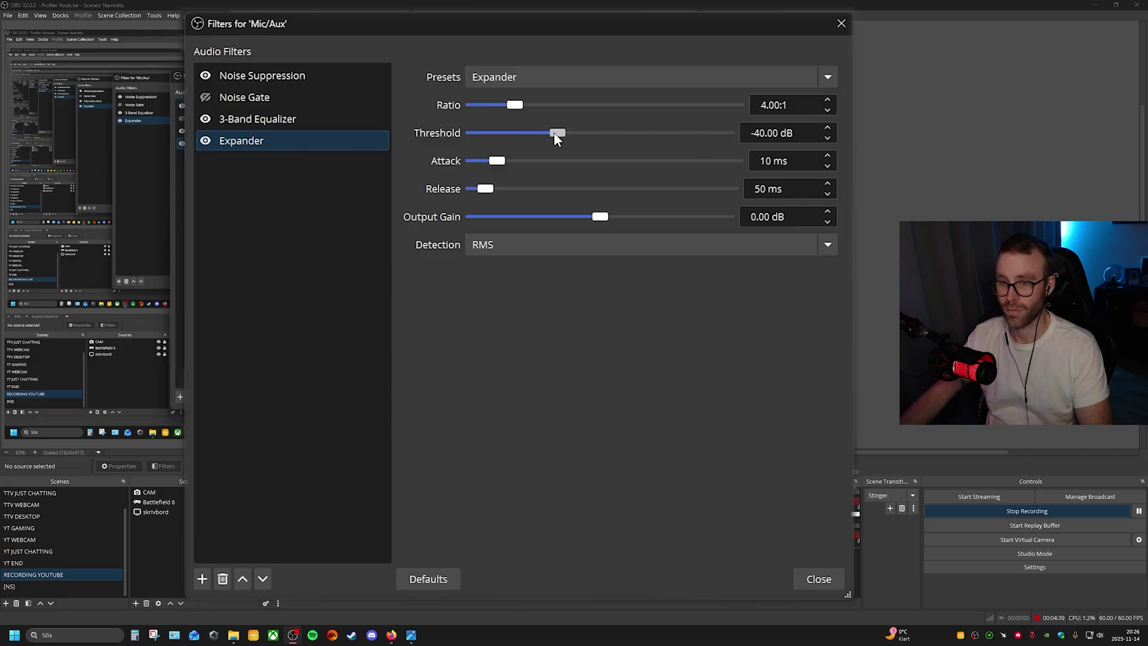
- Set the expander threshold to -35 dB and its attack to 1 ms
left_click_drag(555, 133, 577, 134)
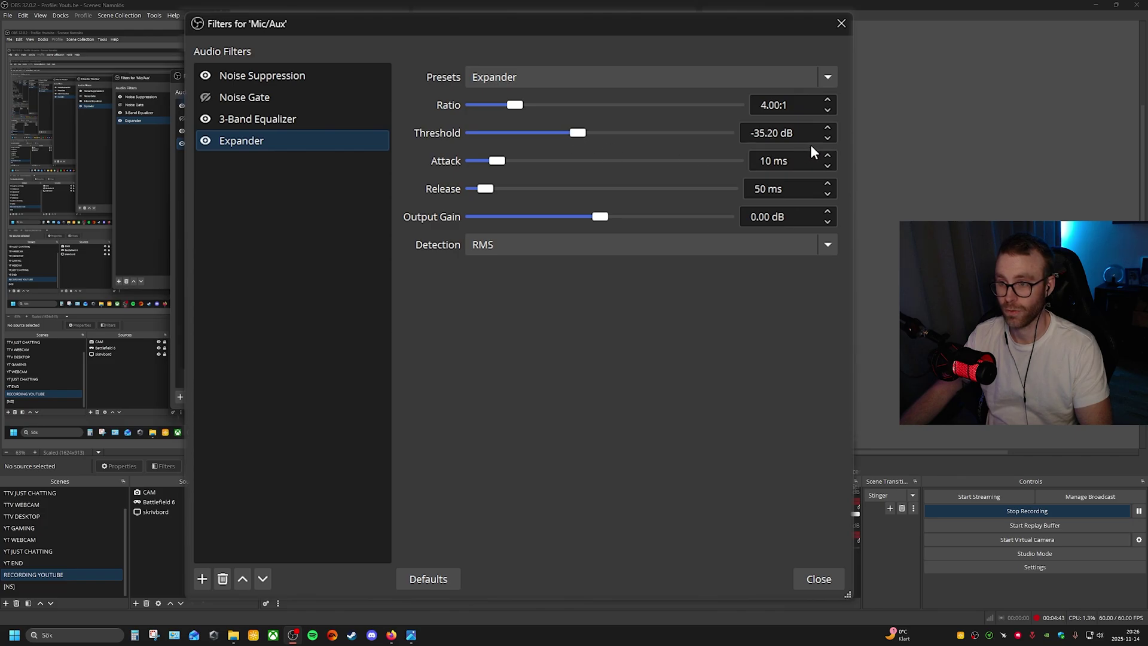
left_click(827, 131)
left_click(828, 130)
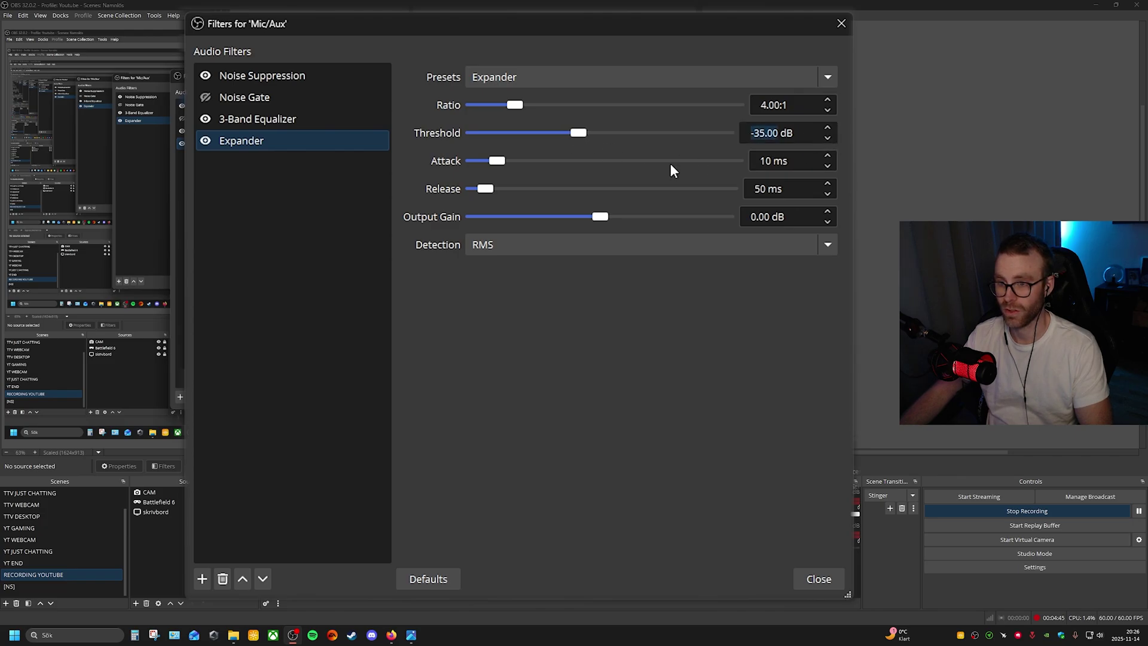
left_click(829, 166)
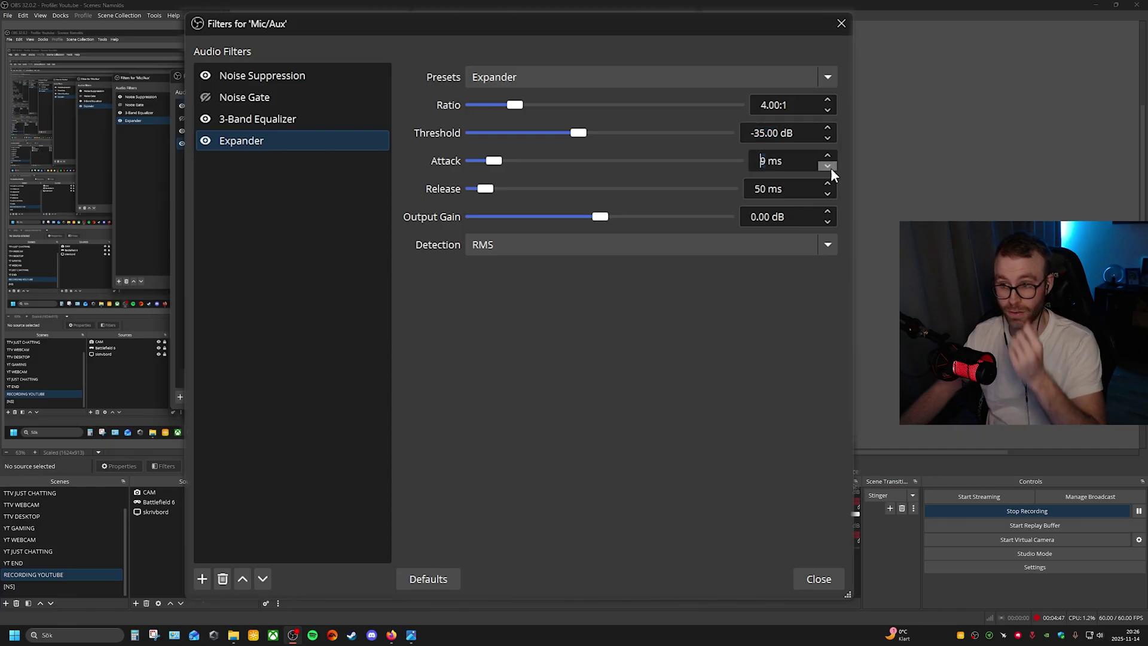
left_click(829, 166)
left_click(829, 166)
left_click(828, 166)
left_click(828, 166)
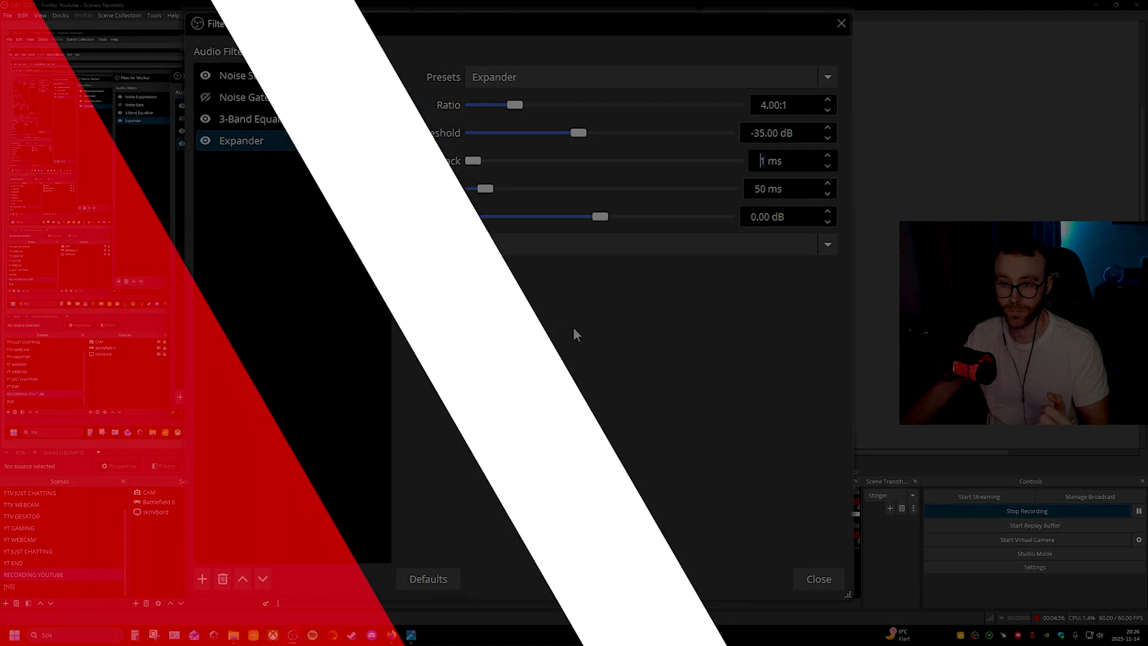
left_click(202, 579)
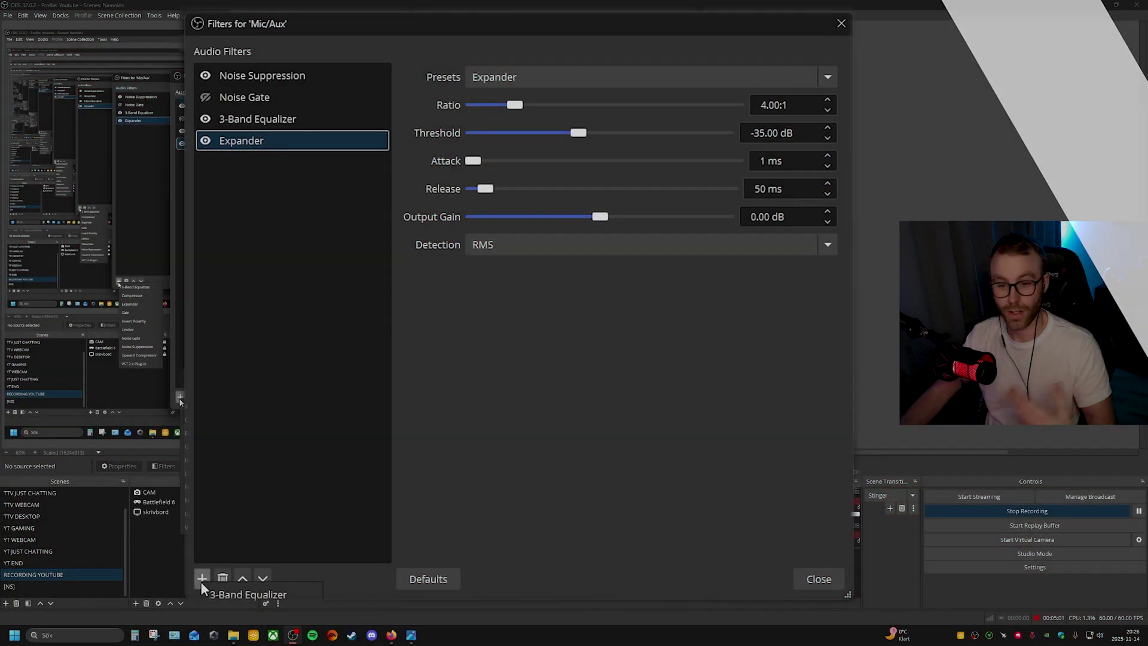
- Add a Compressor filter and set its ratio to 4:1
left_click(248, 612)
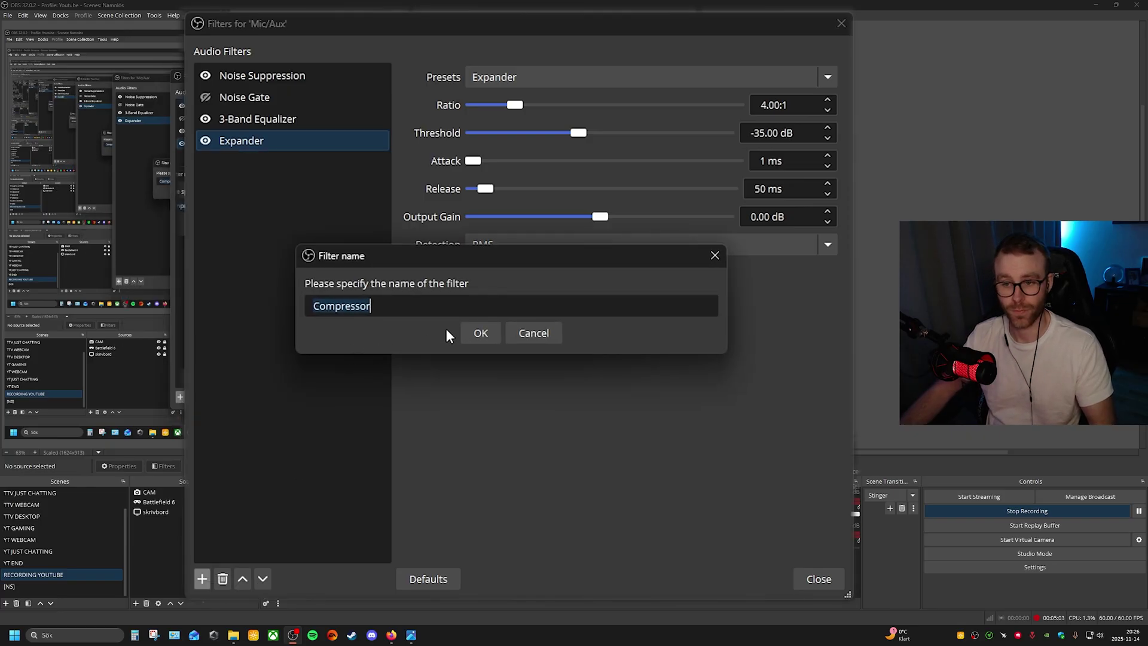
key("Return")
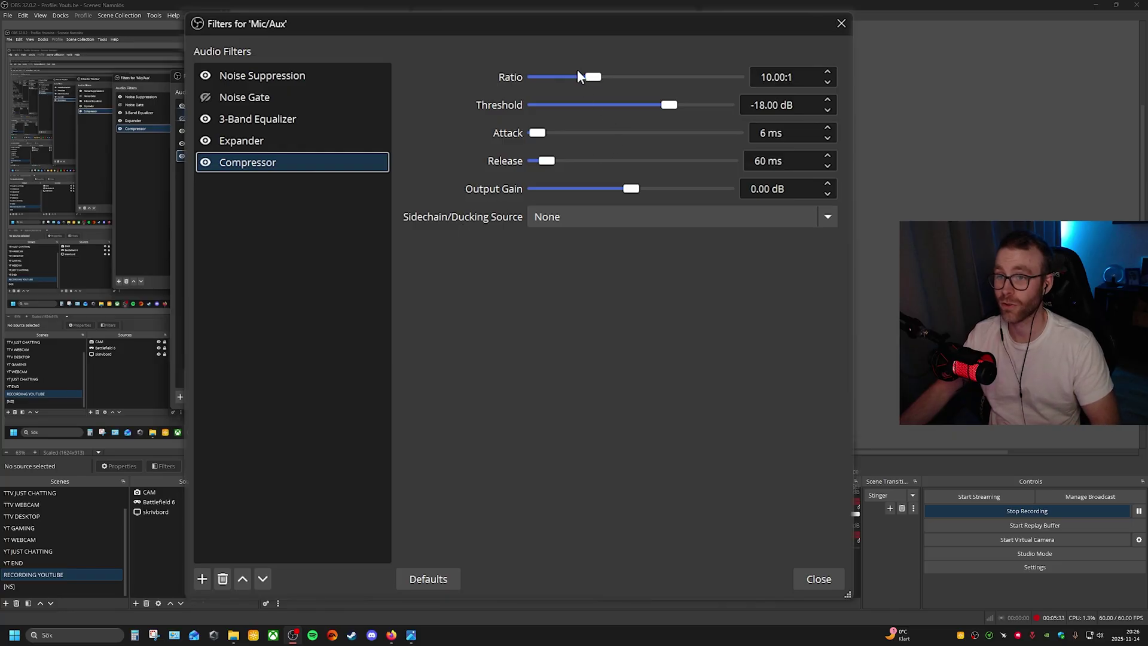
left_click_drag(592, 77, 555, 79)
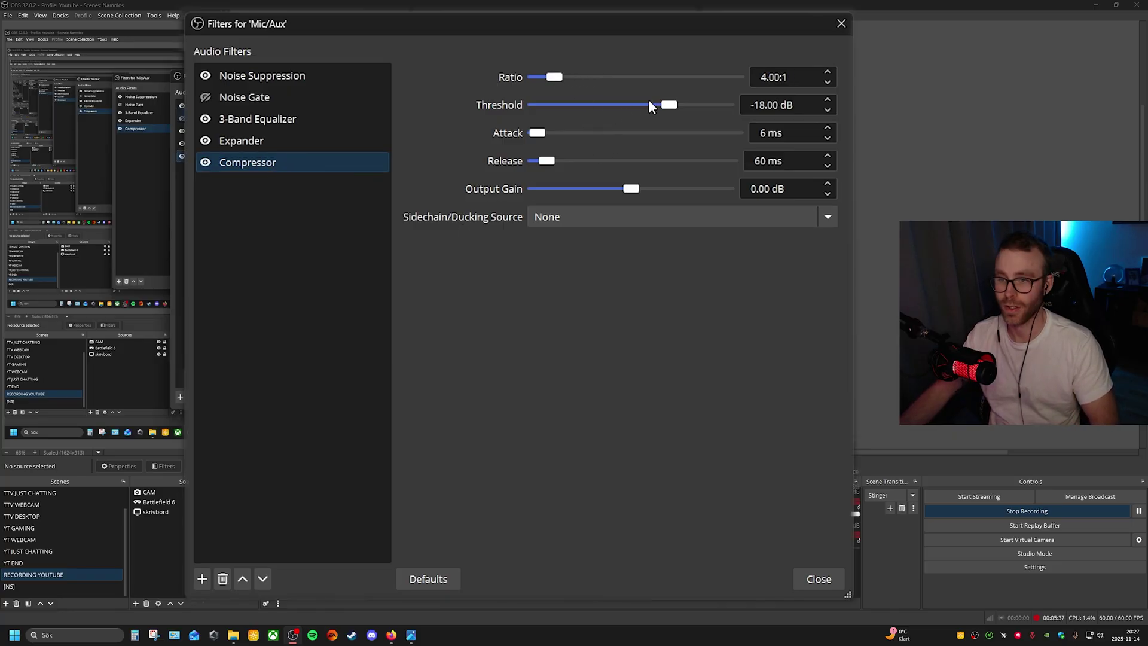
- Set the compressor threshold to -23 dB
mouse_move(669, 105)
left_mouse_down()
mouse_move(644, 108)
mouse_move(654, 106)
left_mouse_up()
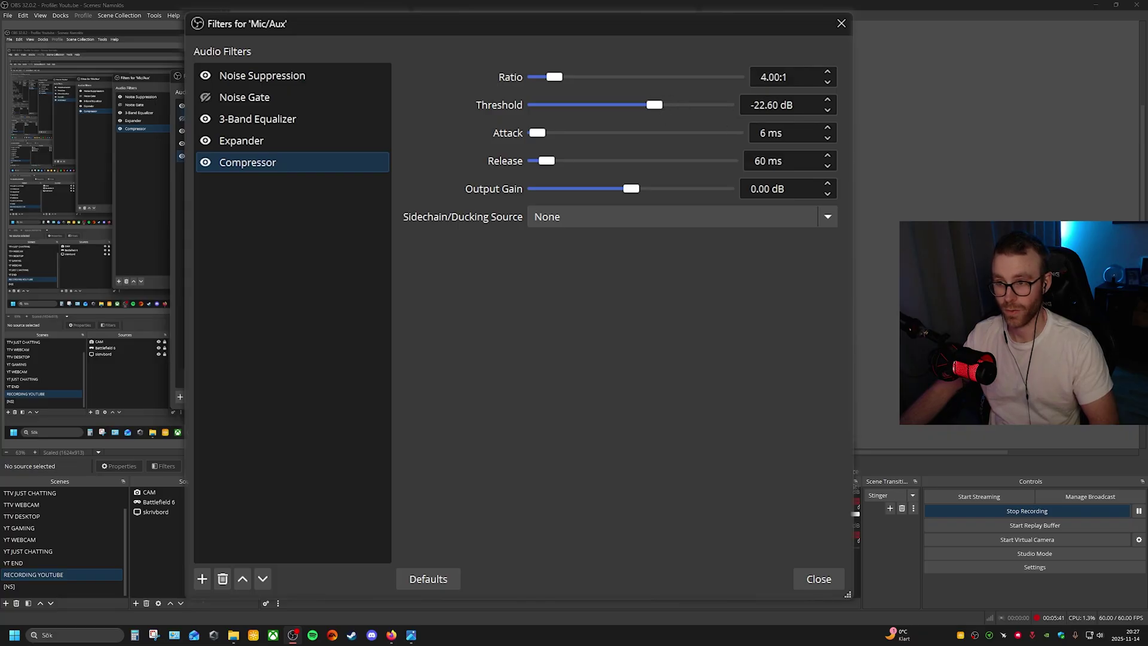
key("Tab")
left_click(828, 110)
left_click(828, 109)
left_click(828, 109)
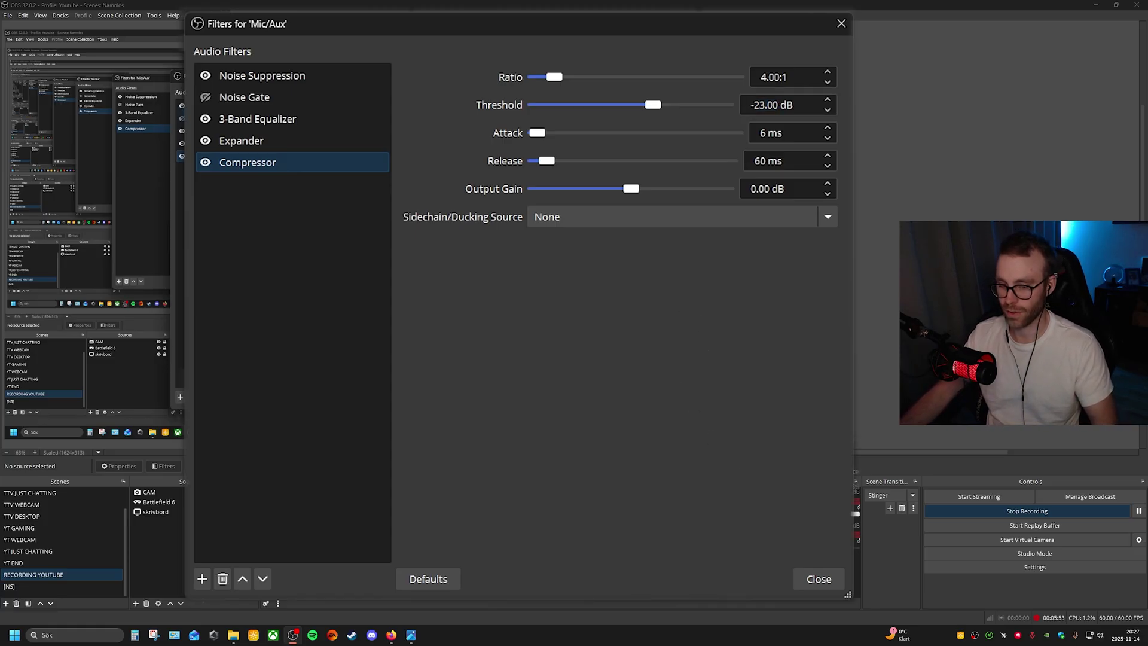
key("Escape")
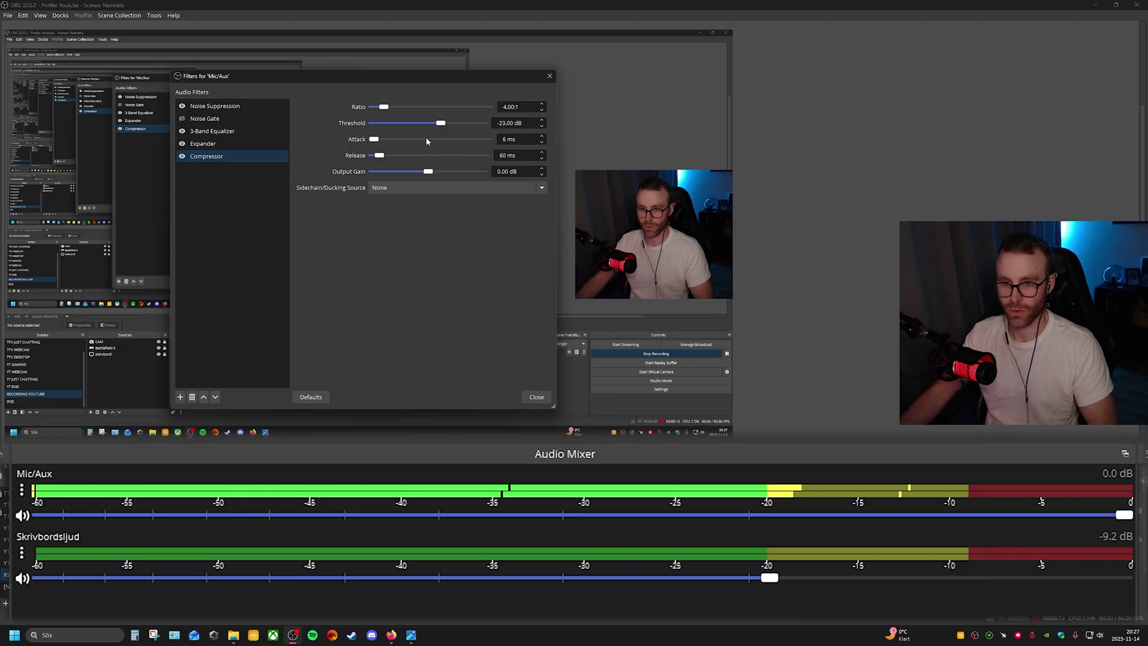
left_click_drag(443, 125, 378, 128)
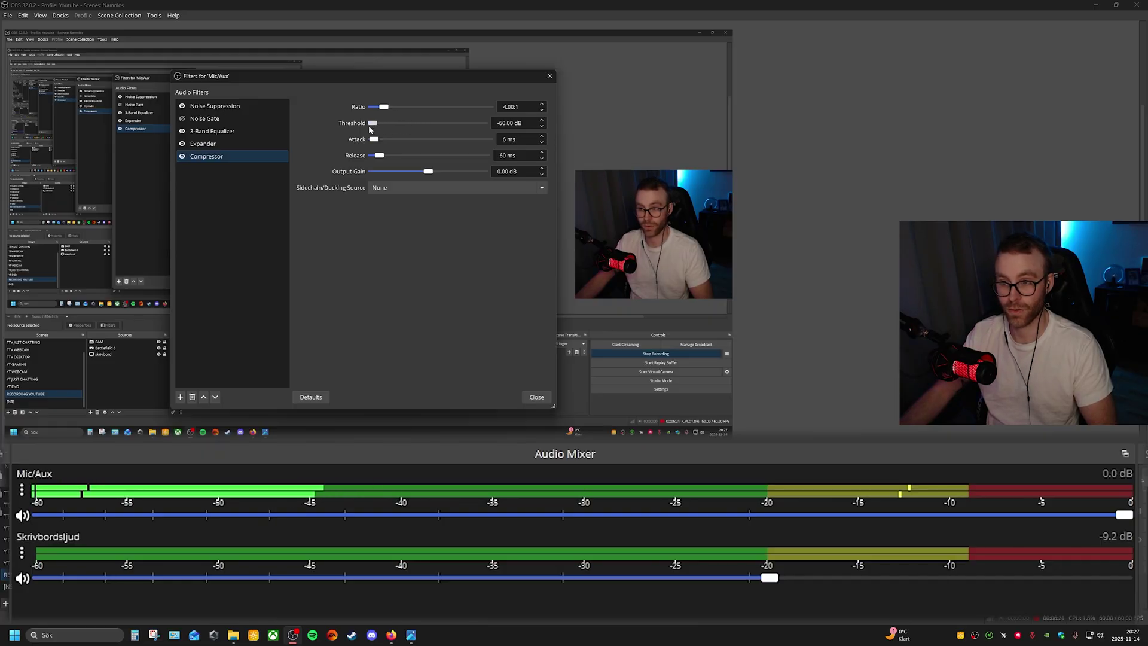
left_click_drag(391, 131, 499, 126)
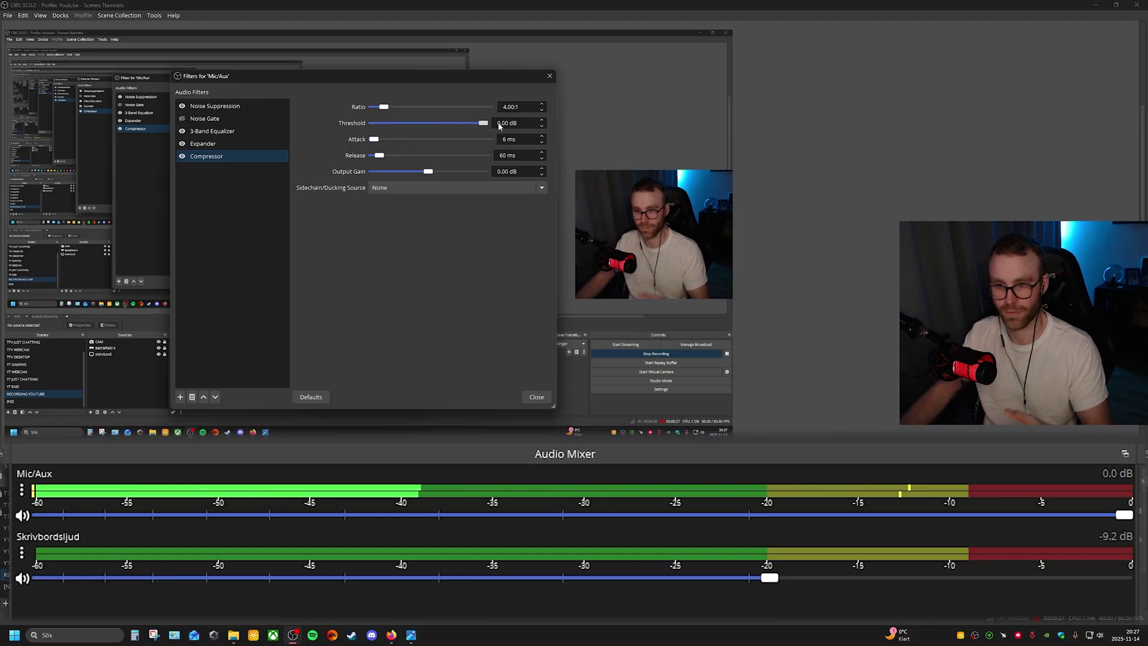
left_click_drag(483, 126, 444, 127)
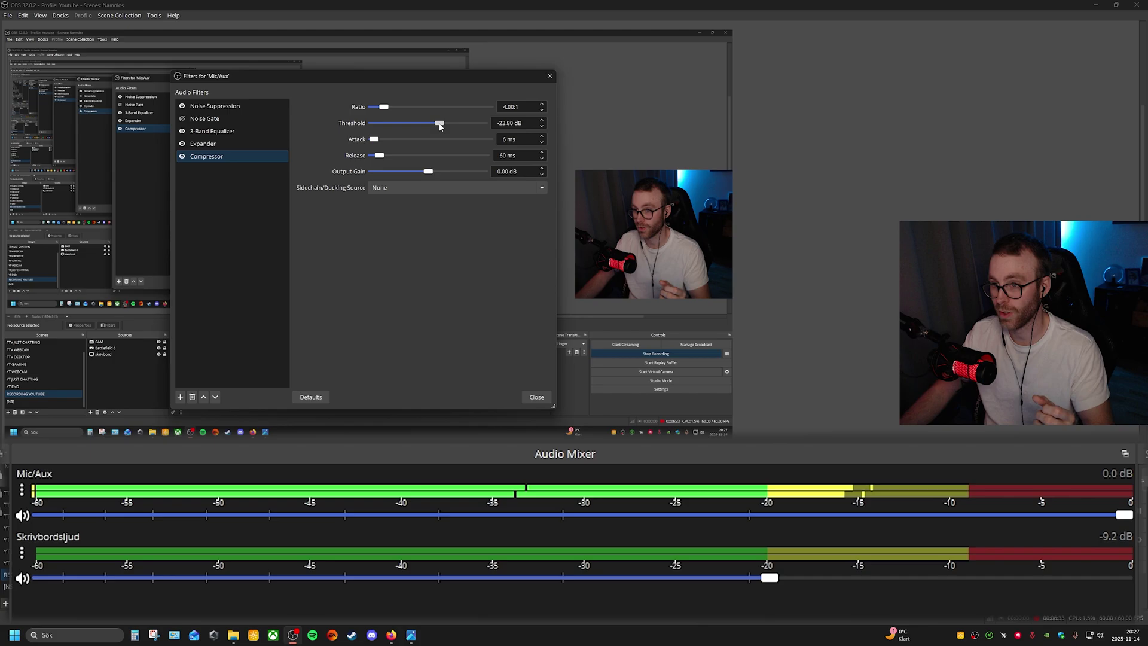
left_click(544, 126)
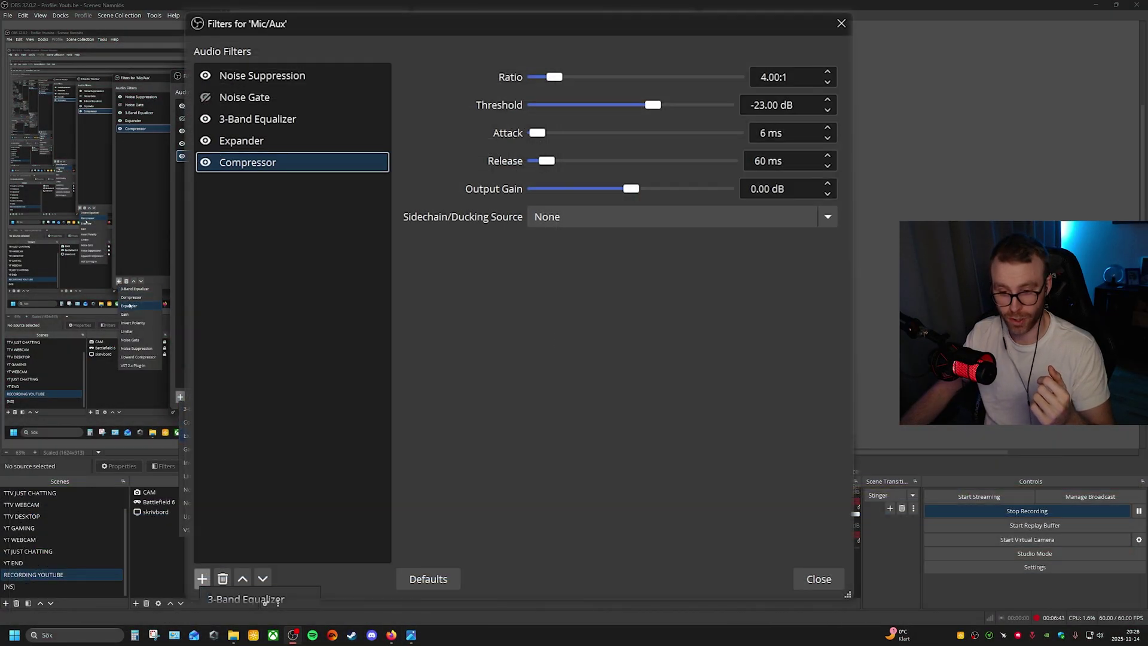
- Add a Limiter named 'Limiter' to the Mic/Aux chain, keeping -6 dB threshold and 60 ms release
left_click(239, 526)
key("Return")
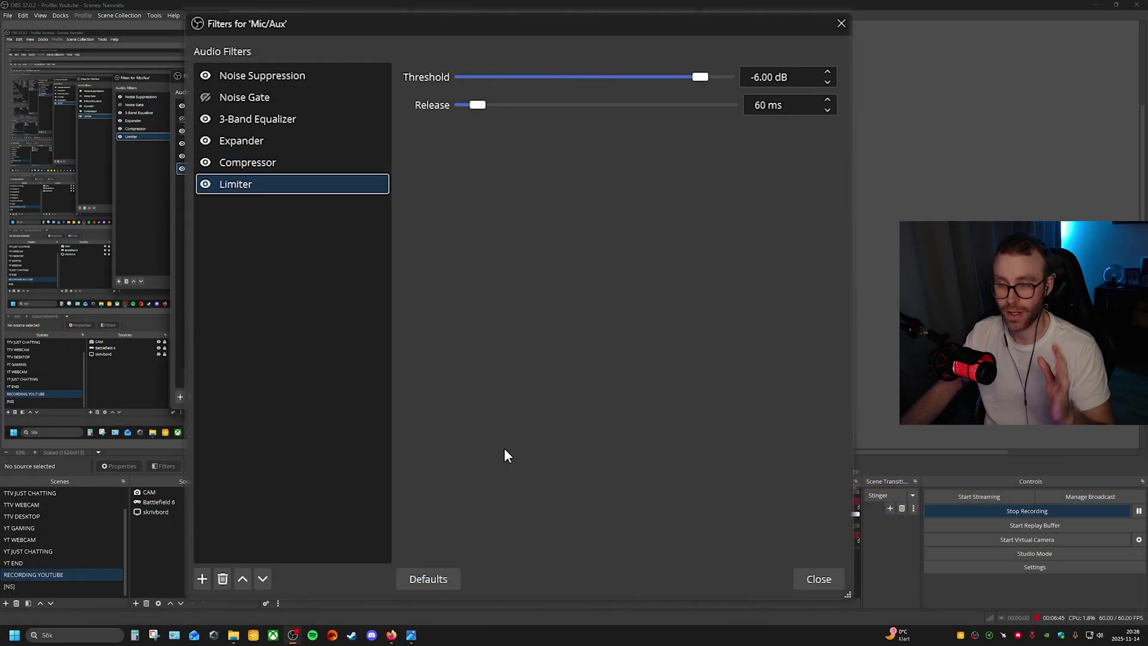